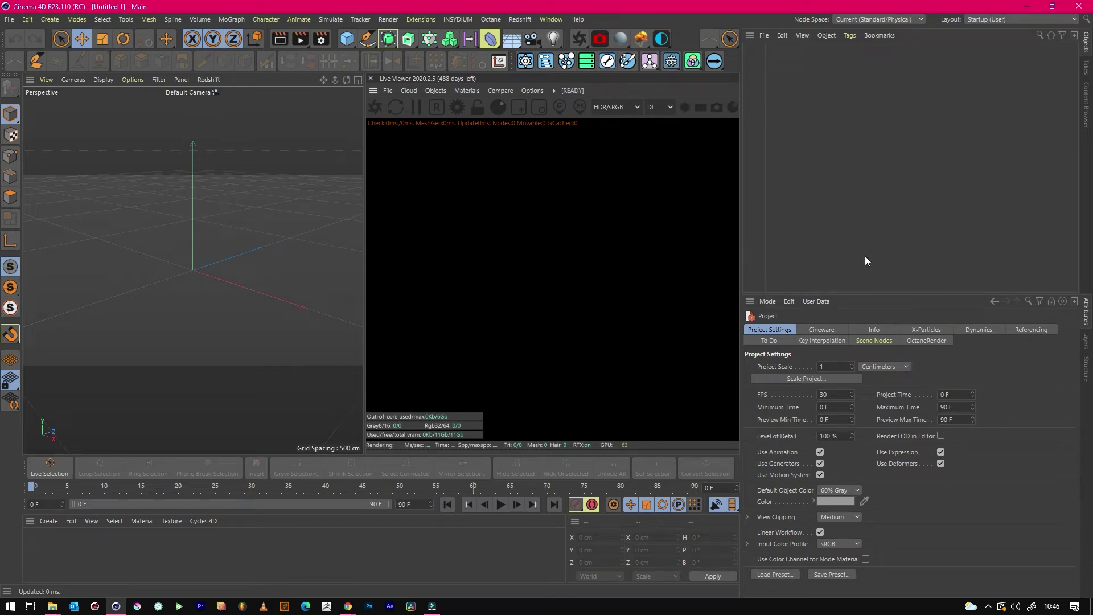
Add a 65-segment sphere and show it with Gouraud Shading (Lines) in the viewport
{"action": "left_click", "coordinate": [348, 38]}
{"action": "left_click", "coordinate": [585, 80]}
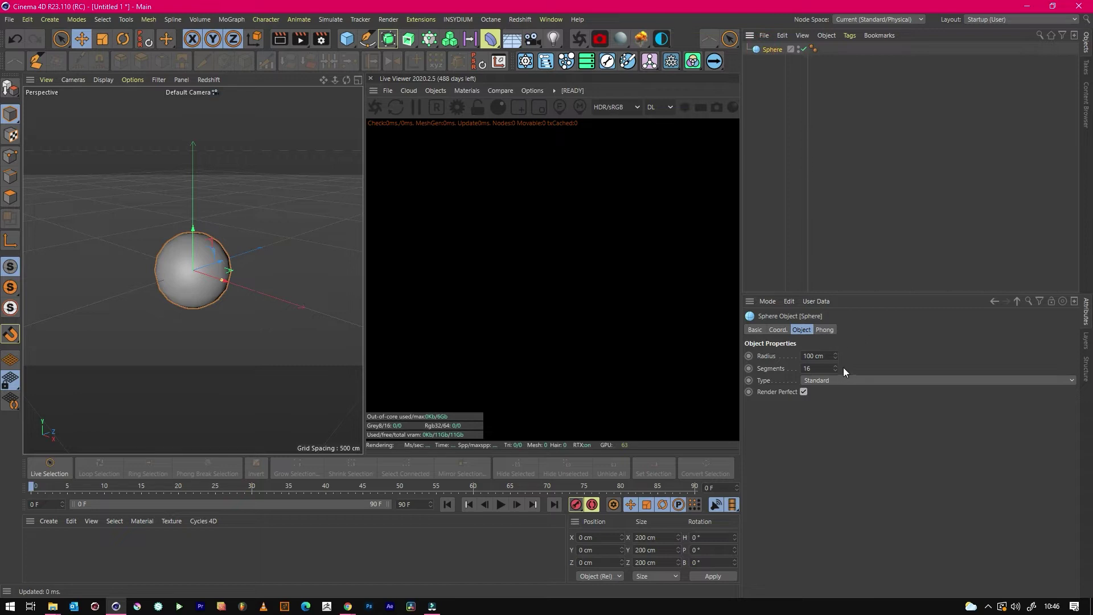
{"action": "left_click_drag", "start_coordinate": [835, 369], "coordinate": [835, 347]}
{"action": "left_click", "coordinate": [103, 80]}
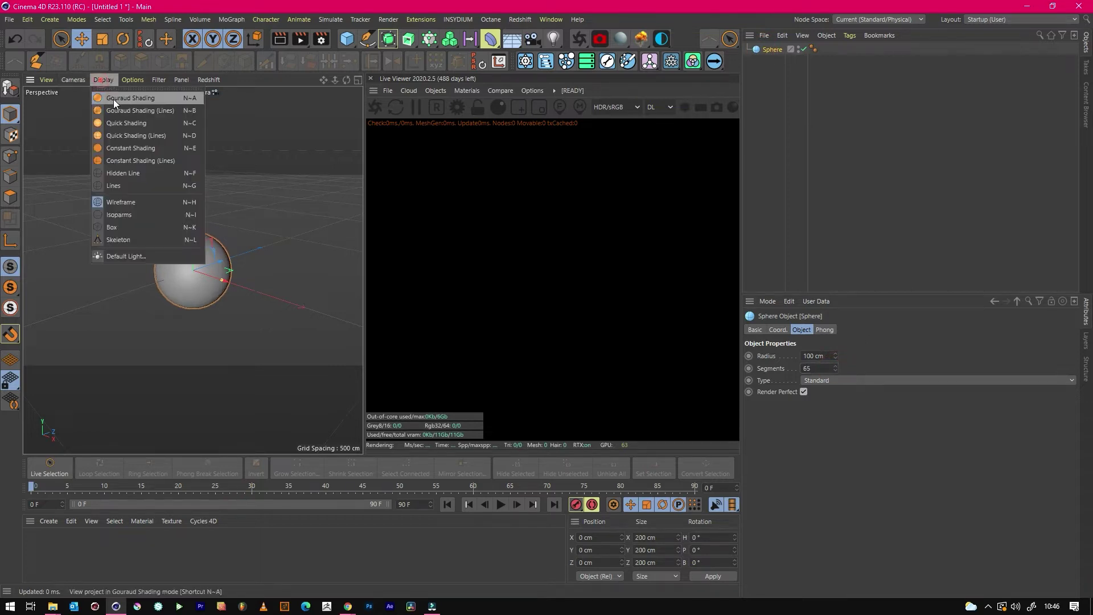
{"action": "left_click", "coordinate": [125, 107]}
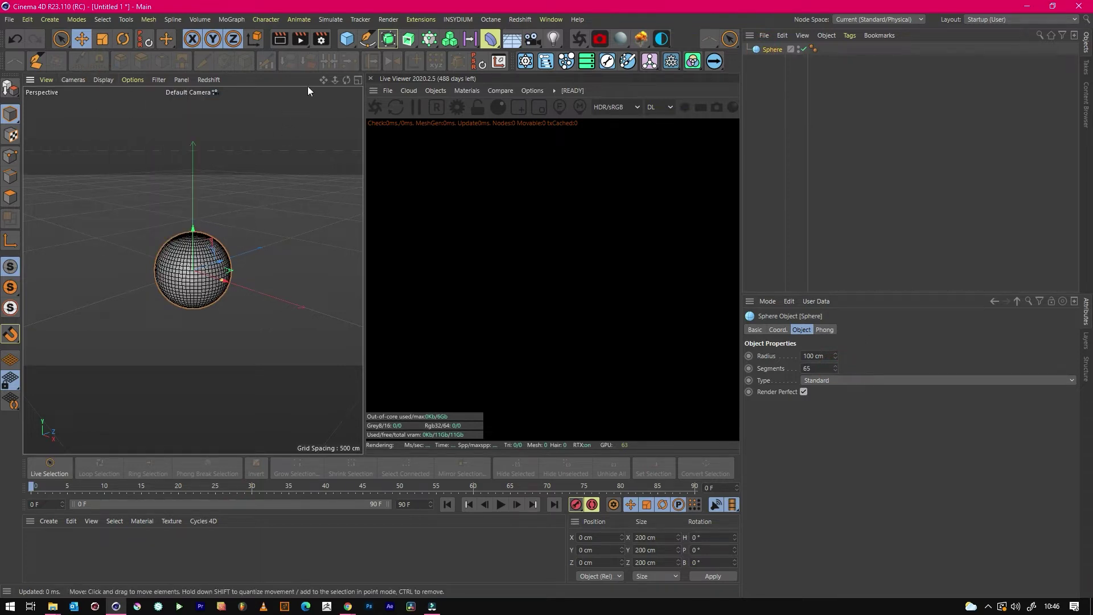
Grow hair over the sphere with Simulate > Hair Objects > Add Hair
{"action": "left_click", "coordinate": [327, 20]}
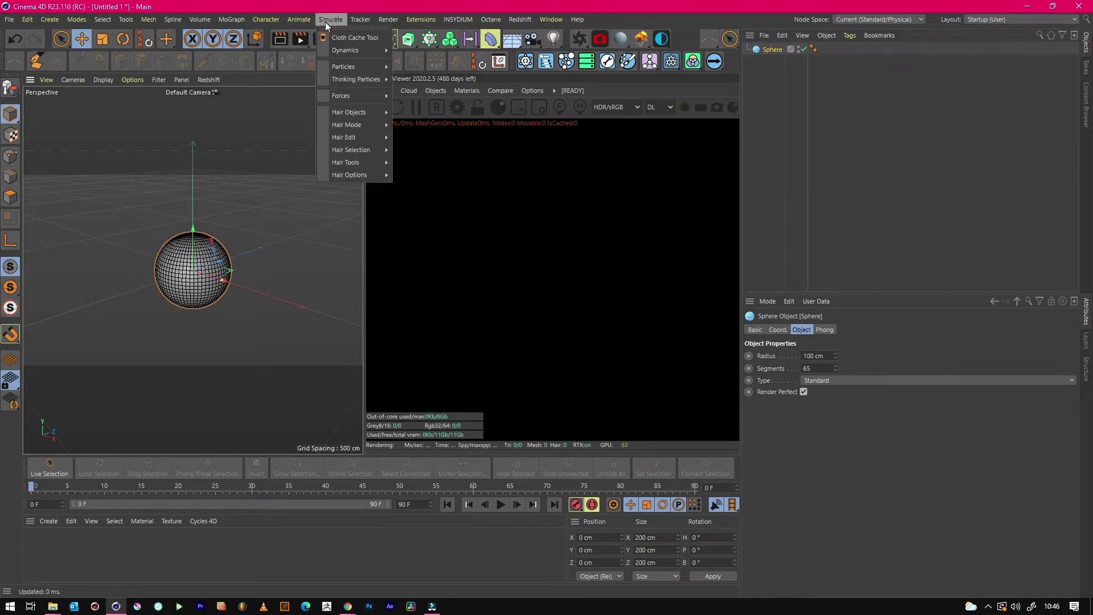
{"action": "mouse_move", "coordinate": [356, 111]}
{"action": "left_click", "coordinate": [402, 115]}
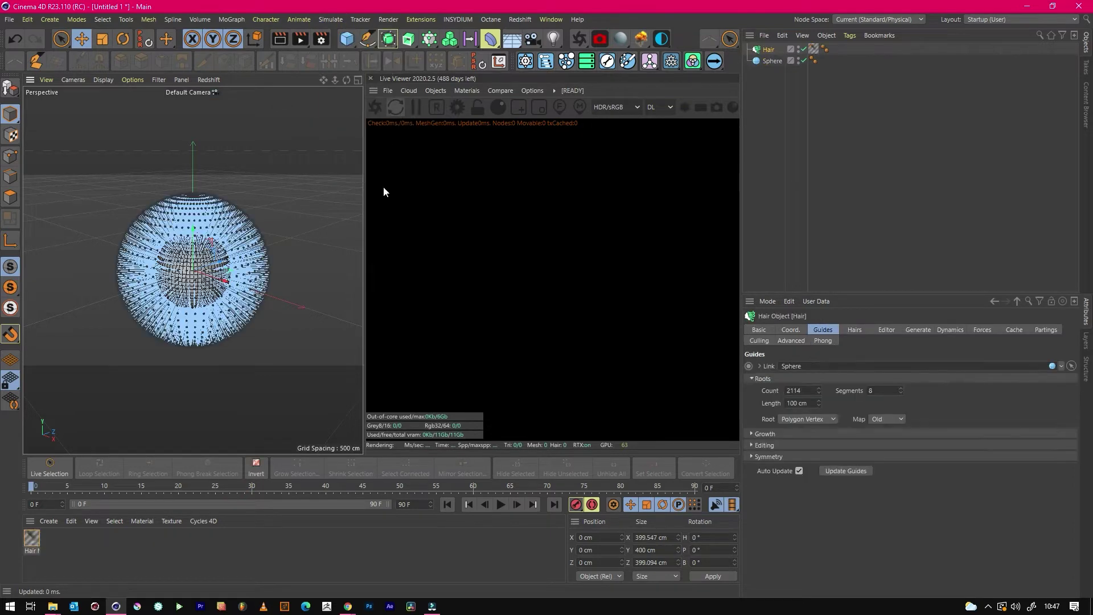
{"action": "left_click", "coordinate": [363, 310]}
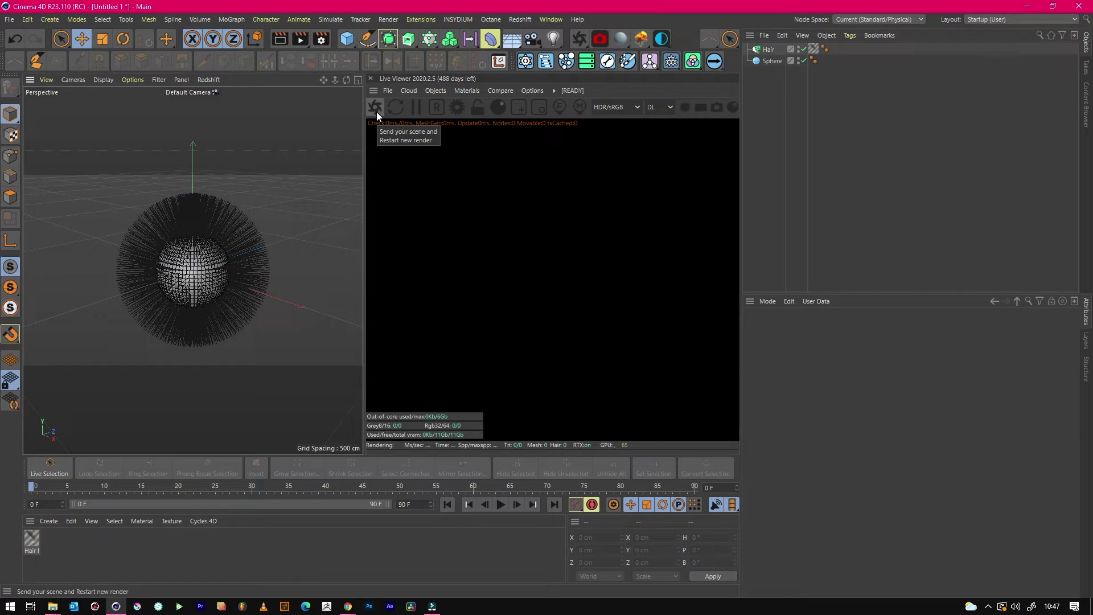
Send the scene to the Octane Live Viewer to preview the brown fur ball
{"action": "left_click", "coordinate": [376, 108]}
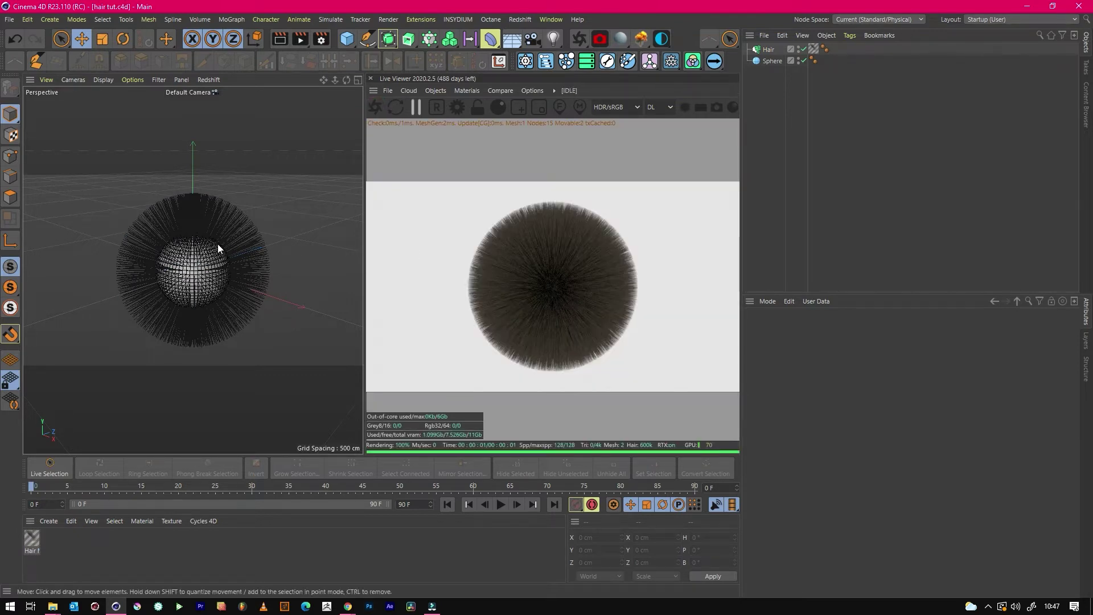
{"action": "left_click", "coordinate": [768, 50]}
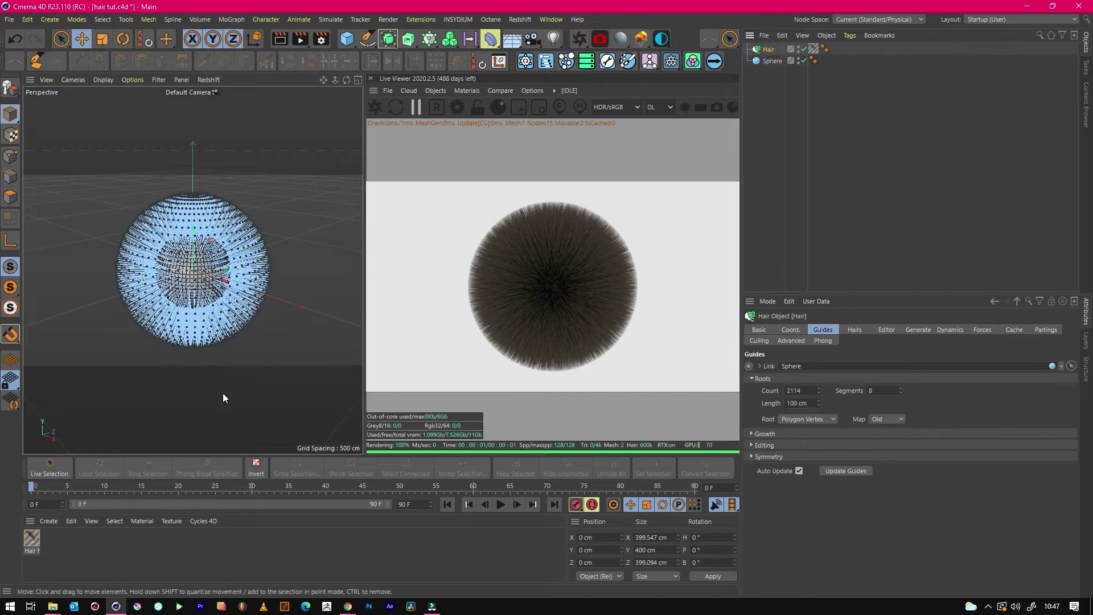
{"action": "left_click", "coordinate": [217, 372]}
{"action": "left_click", "coordinate": [196, 278]}
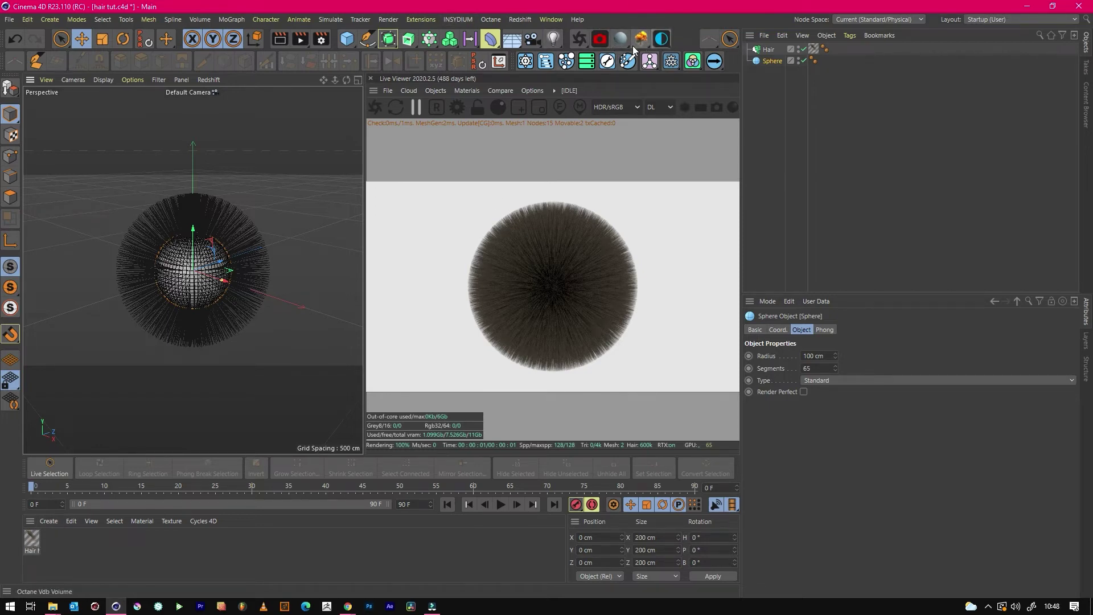
Add an Octane HDRI environment with an HDR image texture and restart the live render
{"action": "left_click", "coordinate": [662, 40]}
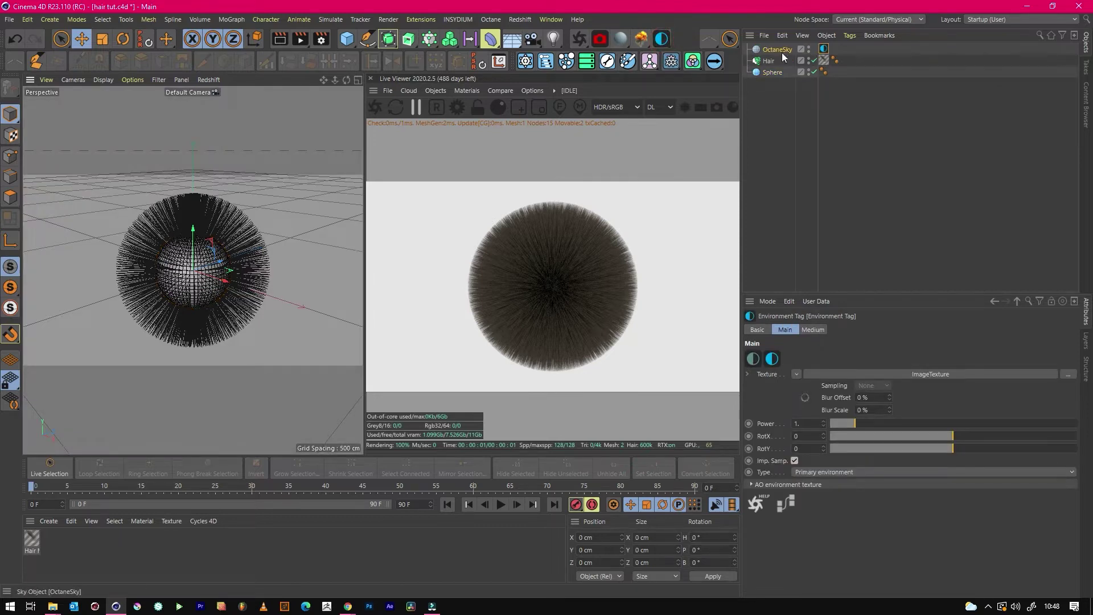
{"action": "left_click", "coordinate": [938, 373]}
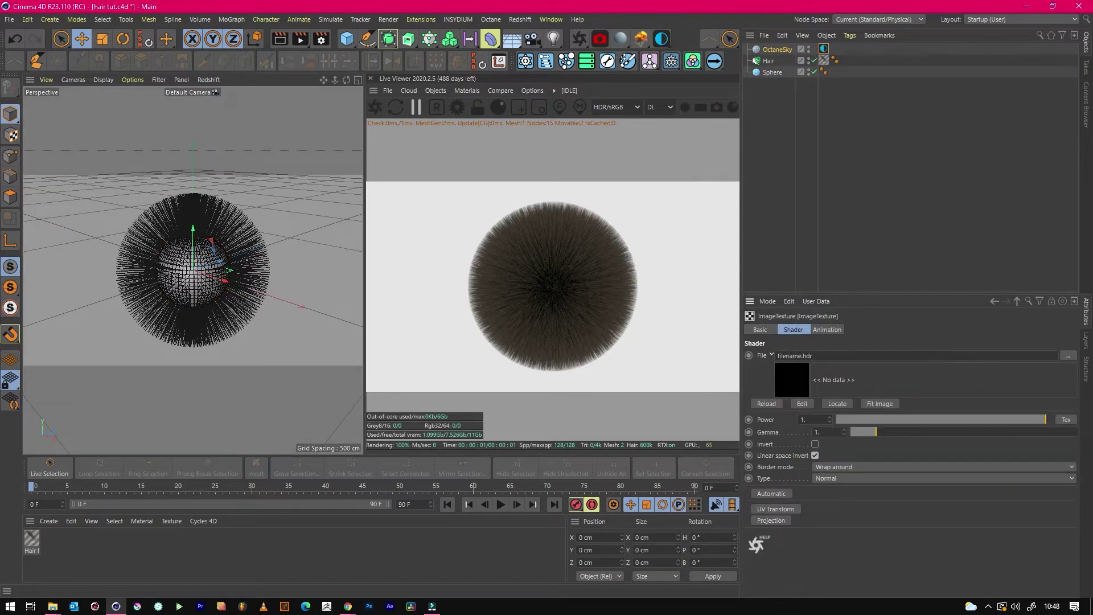
{"action": "left_click", "coordinate": [824, 49]}
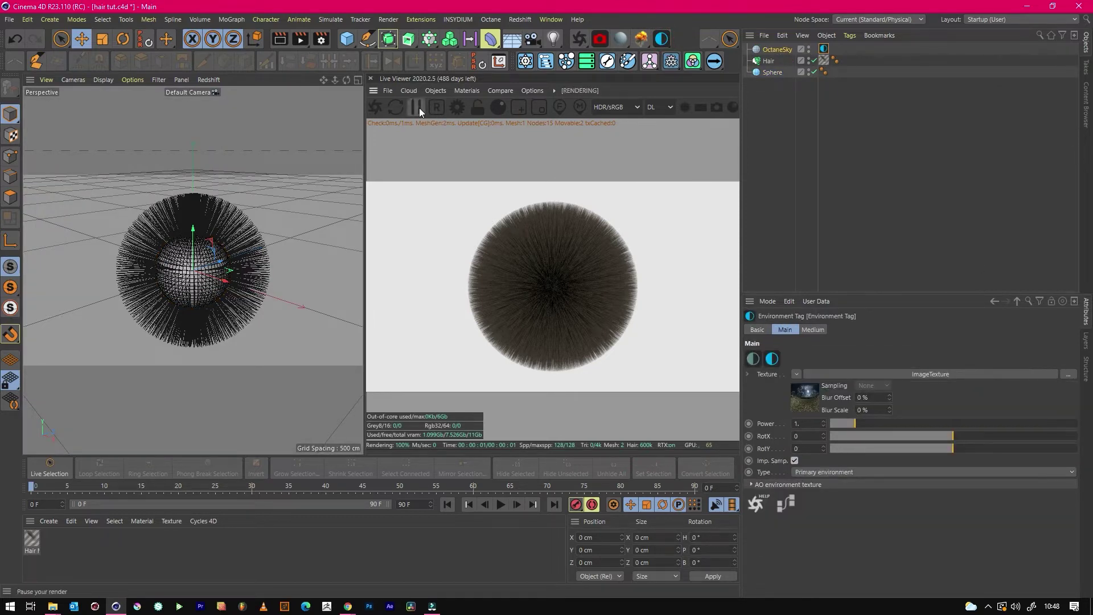
{"action": "left_click", "coordinate": [372, 109]}
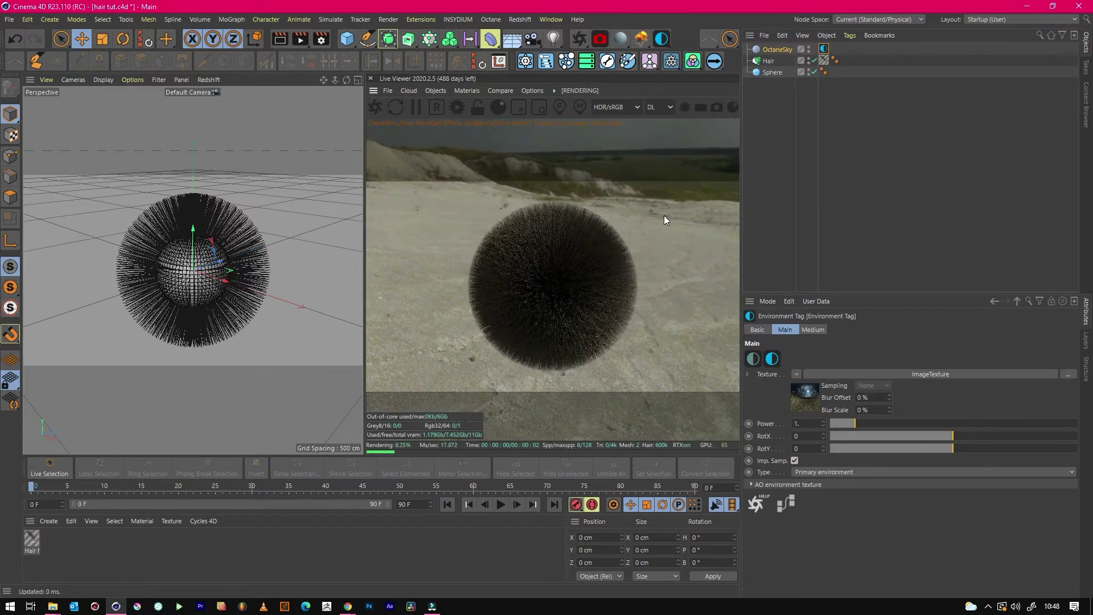
Open Hair Mat and set specular Primary Strength to 8% and Secondary Strength to 25%
{"action": "left_click", "coordinate": [32, 540]}
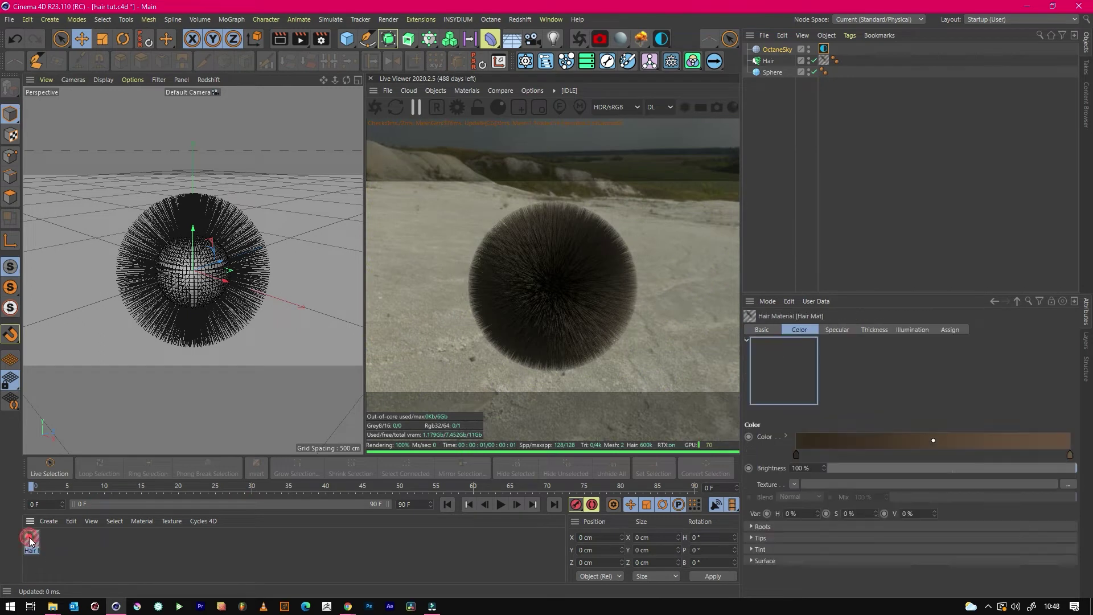
{"action": "double_click", "coordinate": [29, 537]}
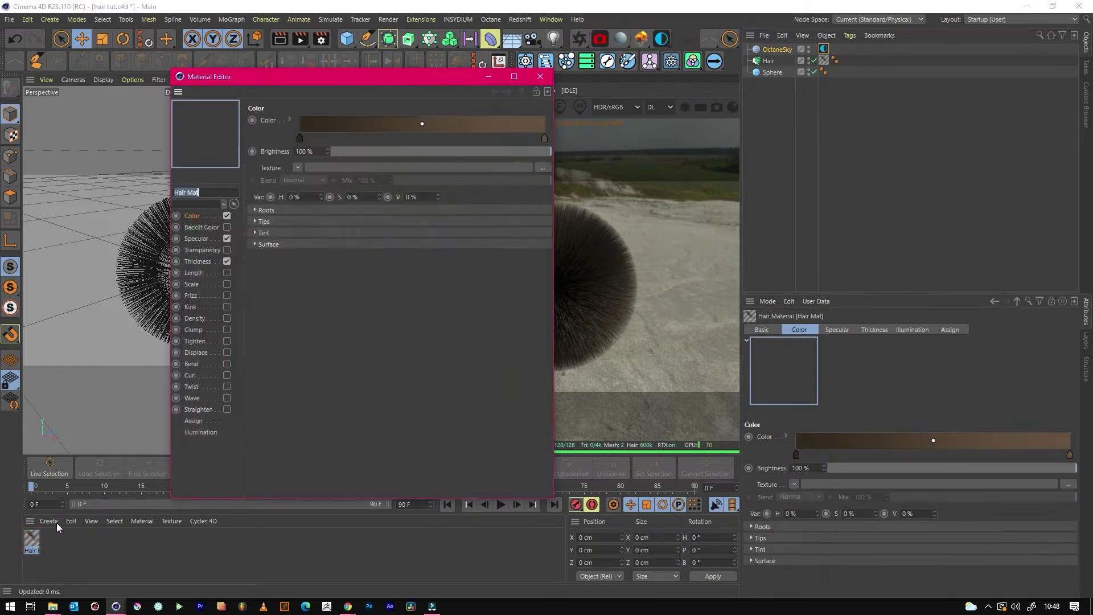
{"action": "left_click_drag", "start_coordinate": [351, 85], "coordinate": [259, 91]}
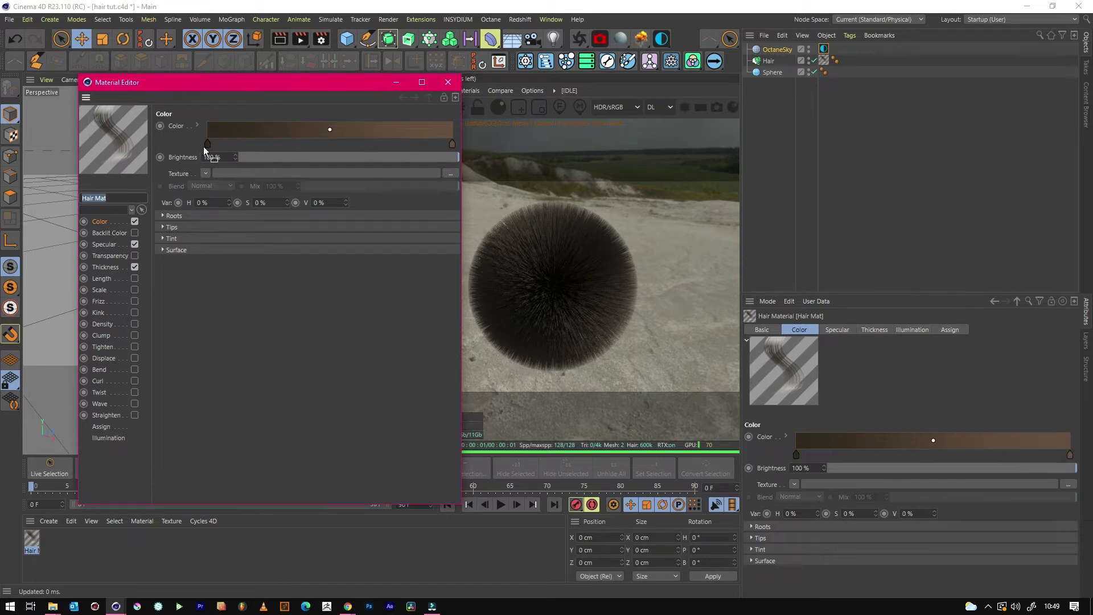
{"action": "left_click", "coordinate": [103, 245]}
{"action": "left_click_drag", "start_coordinate": [283, 211], "coordinate": [259, 208]}
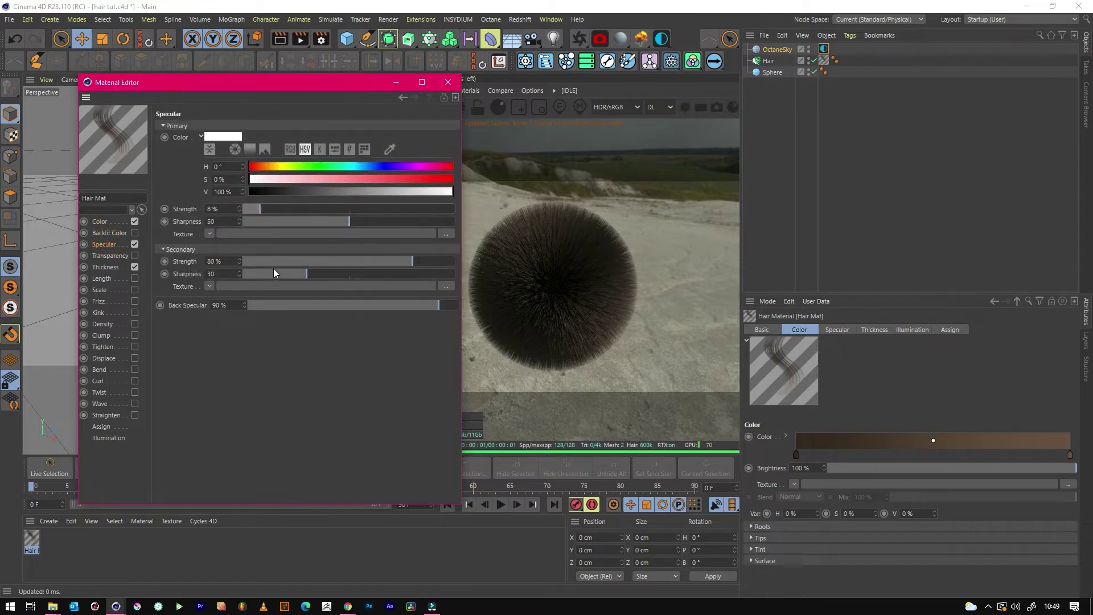
{"action": "left_click", "coordinate": [312, 261]}
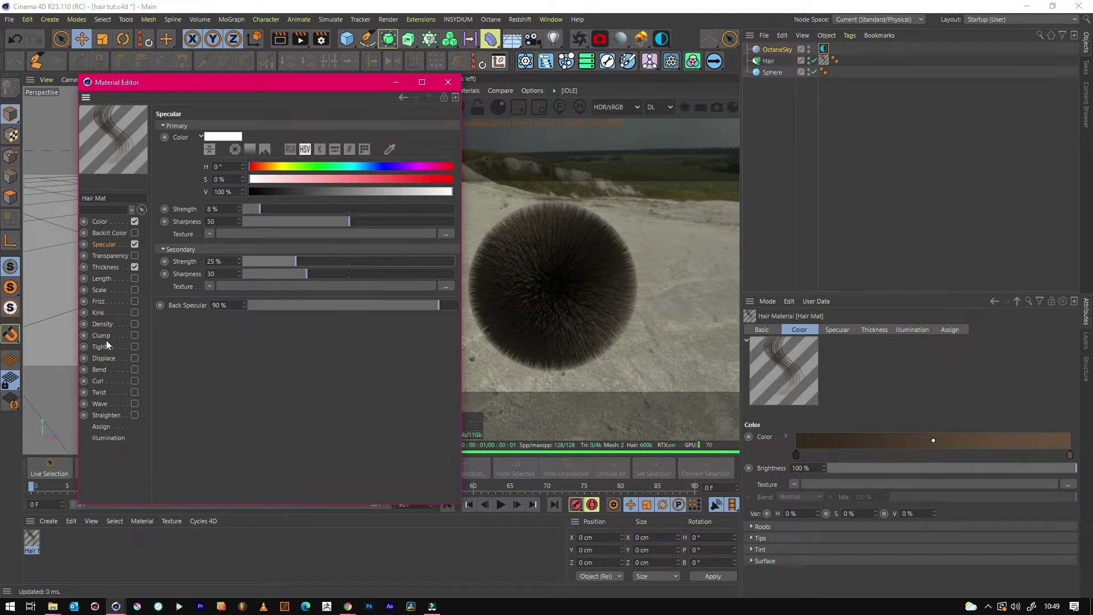
Rearrange and narrow the Material Editor beside the render, and save the project
{"action": "left_click_drag", "start_coordinate": [359, 82], "coordinate": [285, 61]}
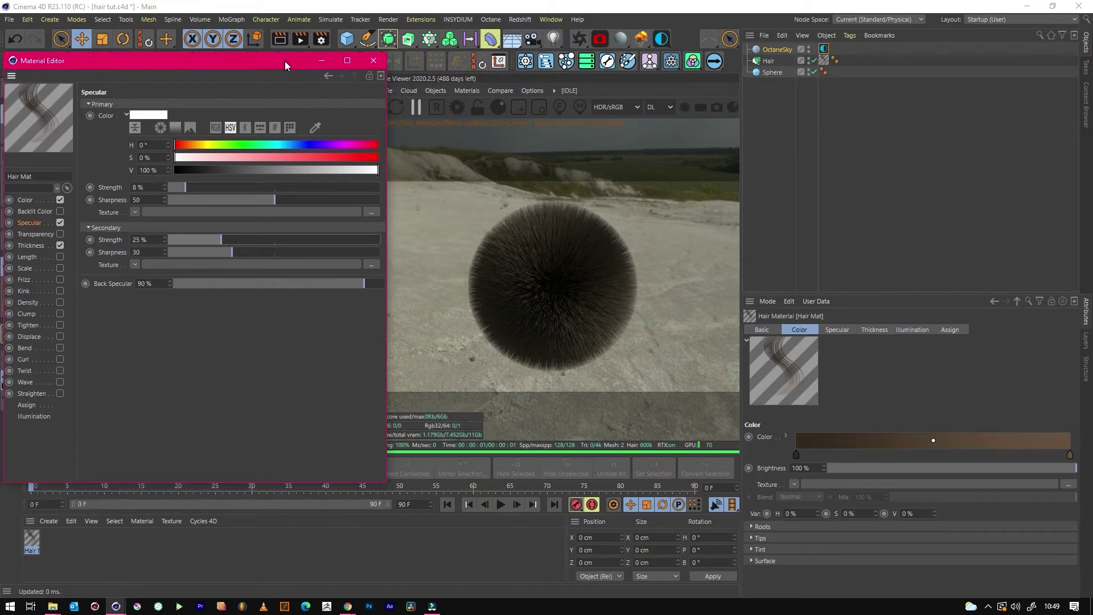
{"action": "left_click_drag", "start_coordinate": [387, 114], "coordinate": [337, 112]}
{"action": "left_click", "coordinate": [380, 110]}
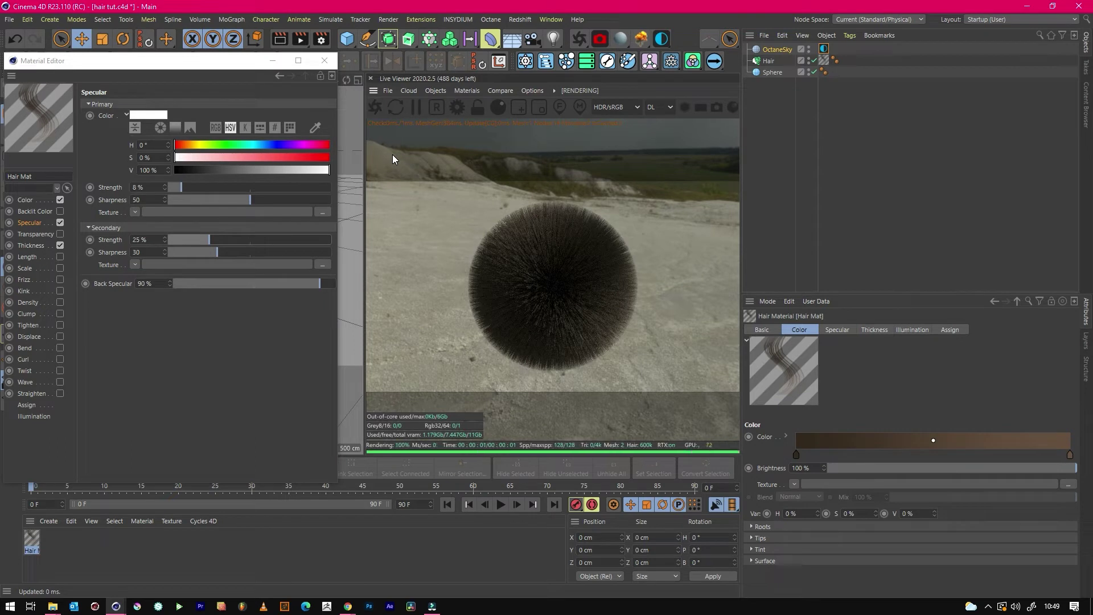
{"action": "key", "text": "ctrl+s"}
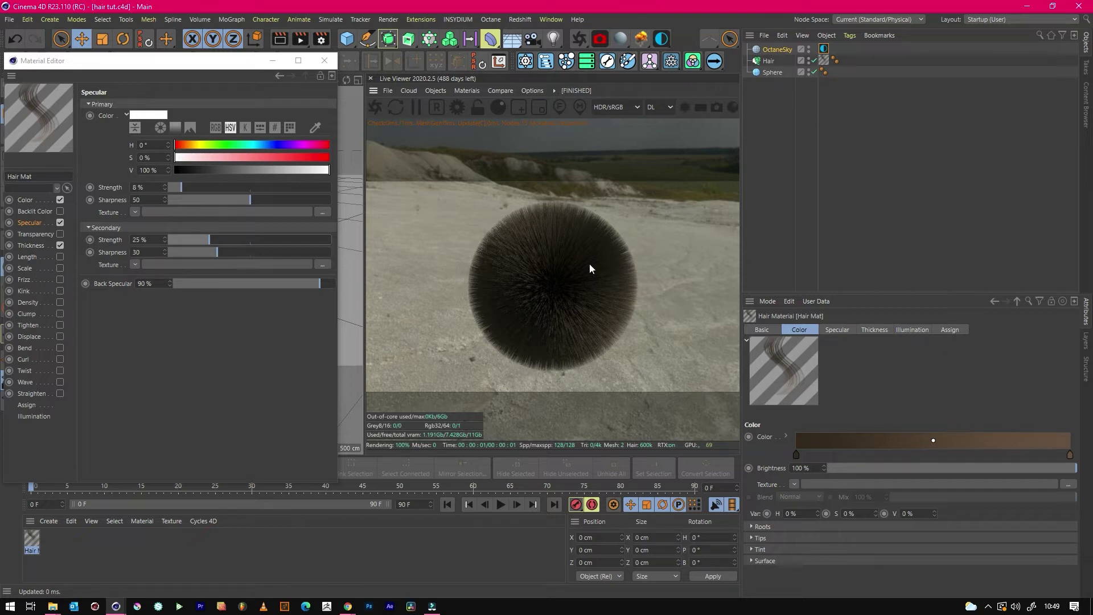
{"action": "left_click_drag", "start_coordinate": [160, 56], "coordinate": [249, 84]}
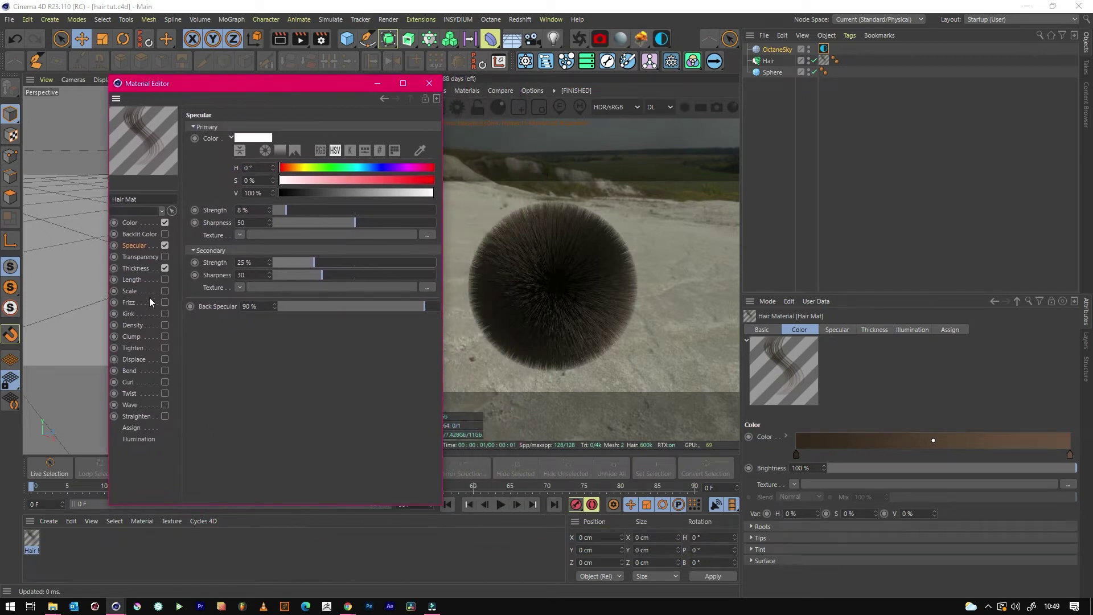
Enable Frizz on the hair material with 10% frizz and 24% variation
{"action": "left_click", "coordinate": [130, 303]}
{"action": "left_click", "coordinate": [165, 303]}
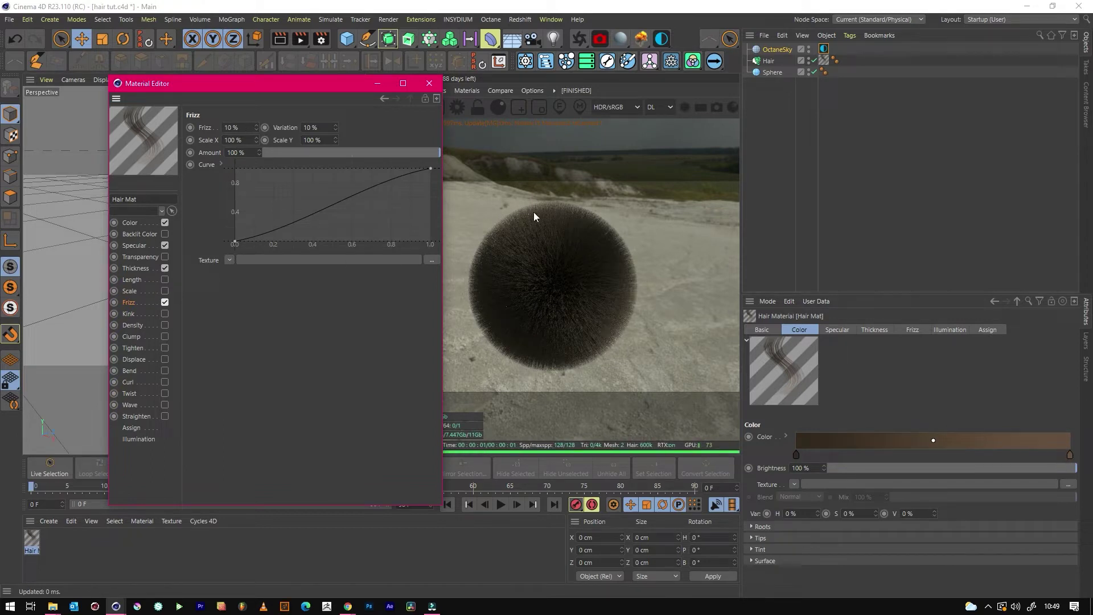
{"action": "left_click", "coordinate": [319, 128]}
{"action": "type", "text": "24"}
{"action": "key", "text": "Return"}
{"action": "left_click", "coordinate": [237, 128]}
{"action": "type", "text": "8"}
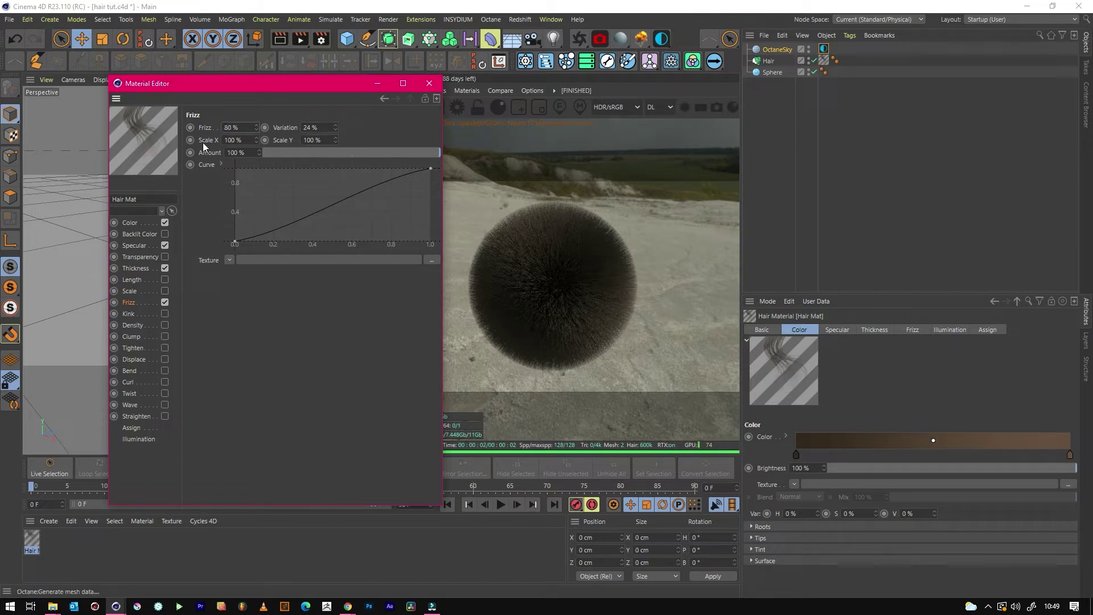
{"action": "key", "text": "Return"}
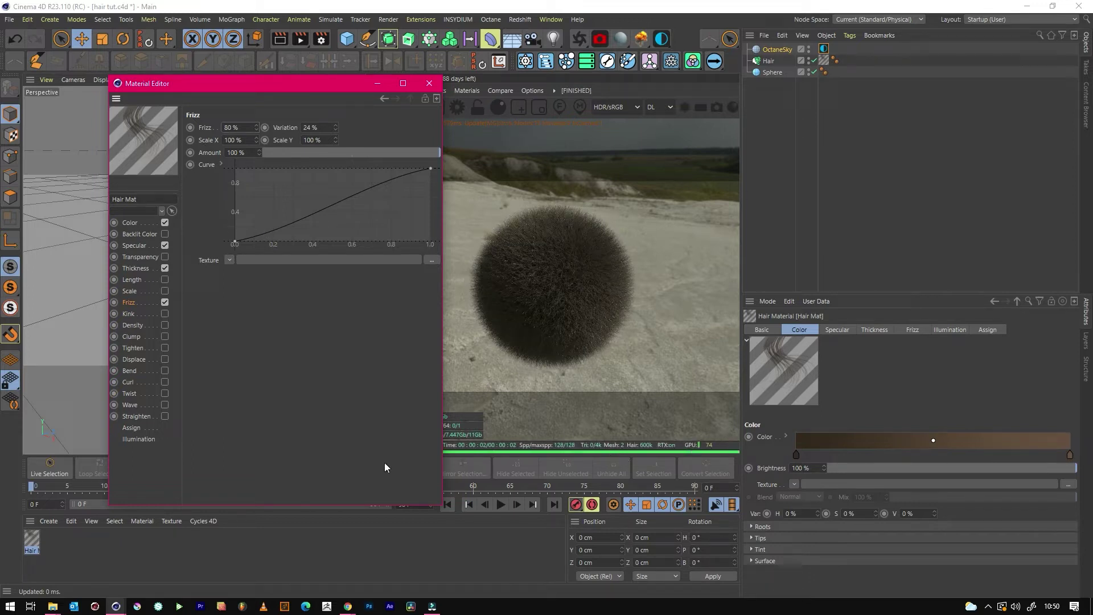
{"action": "left_click", "coordinate": [240, 126]}
{"action": "type", "text": "10"}
{"action": "left_click", "coordinate": [301, 348]}
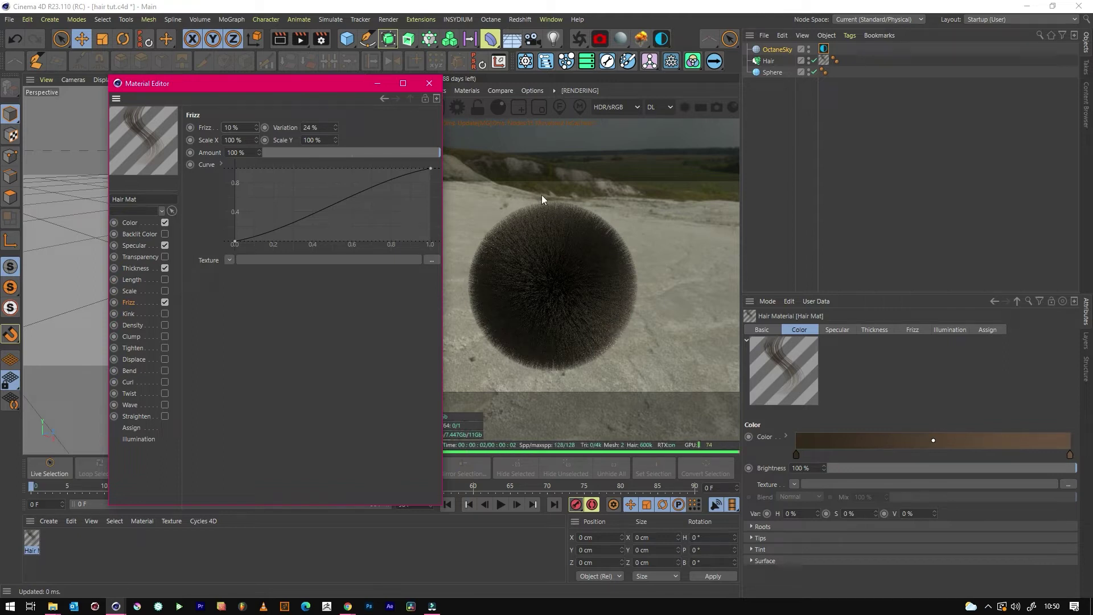
Enable Kink on the hair material and set the kink amount to 10%
{"action": "left_click", "coordinate": [136, 314]}
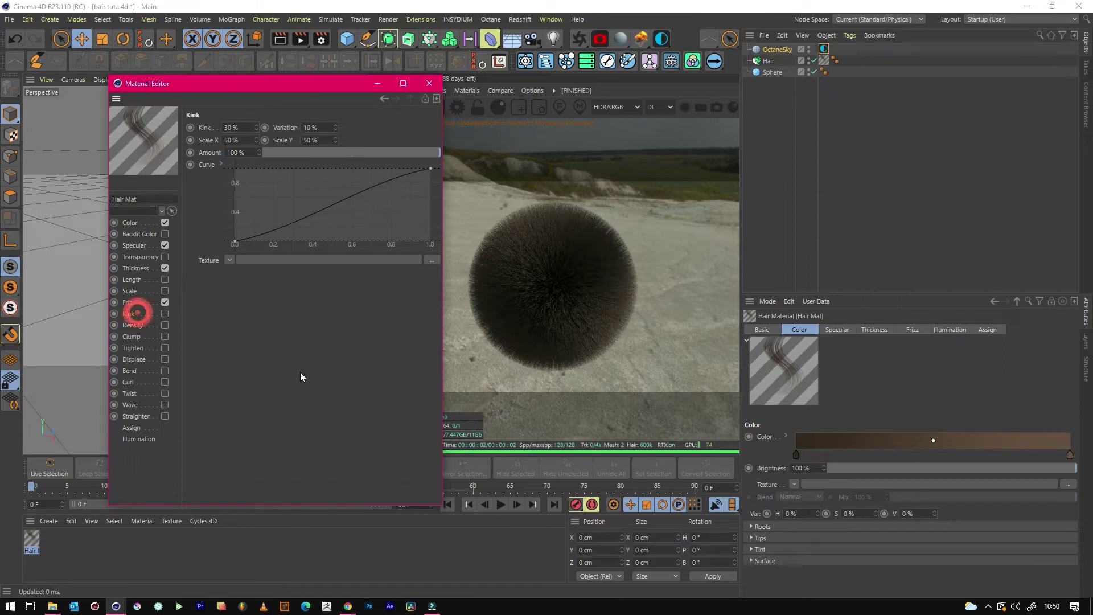
{"action": "left_click", "coordinate": [165, 314]}
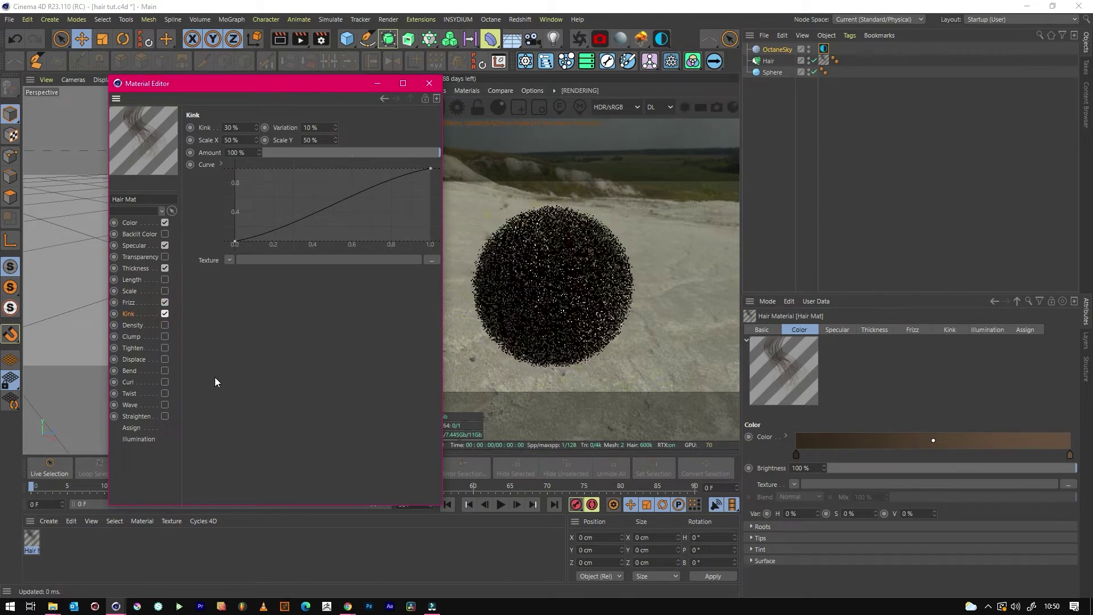
{"action": "left_click", "coordinate": [242, 127]}
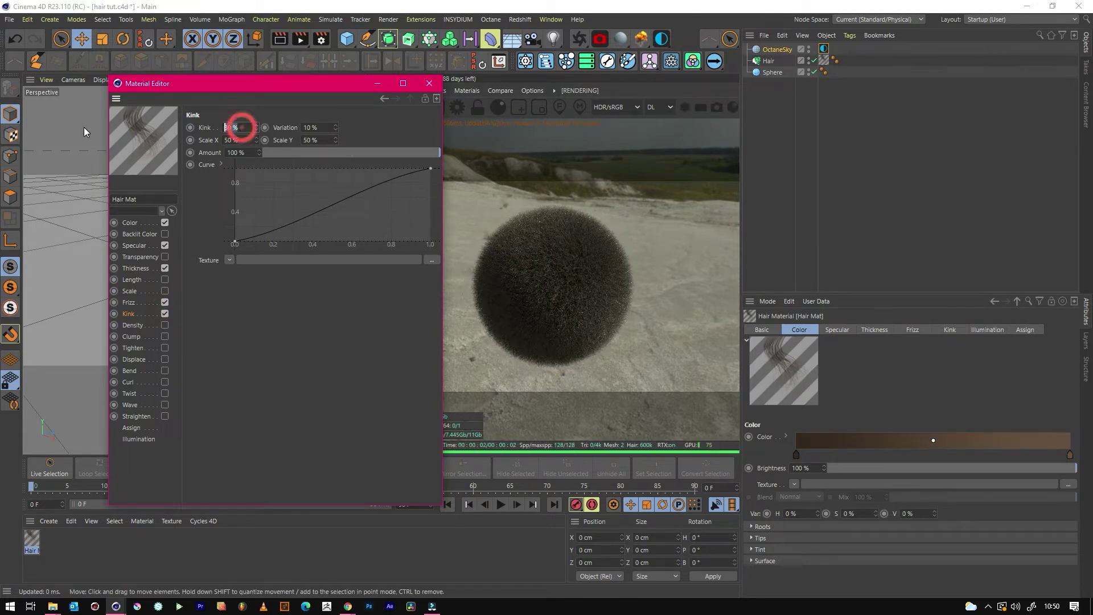
{"action": "type", "text": "10"}
{"action": "key", "text": "Return"}
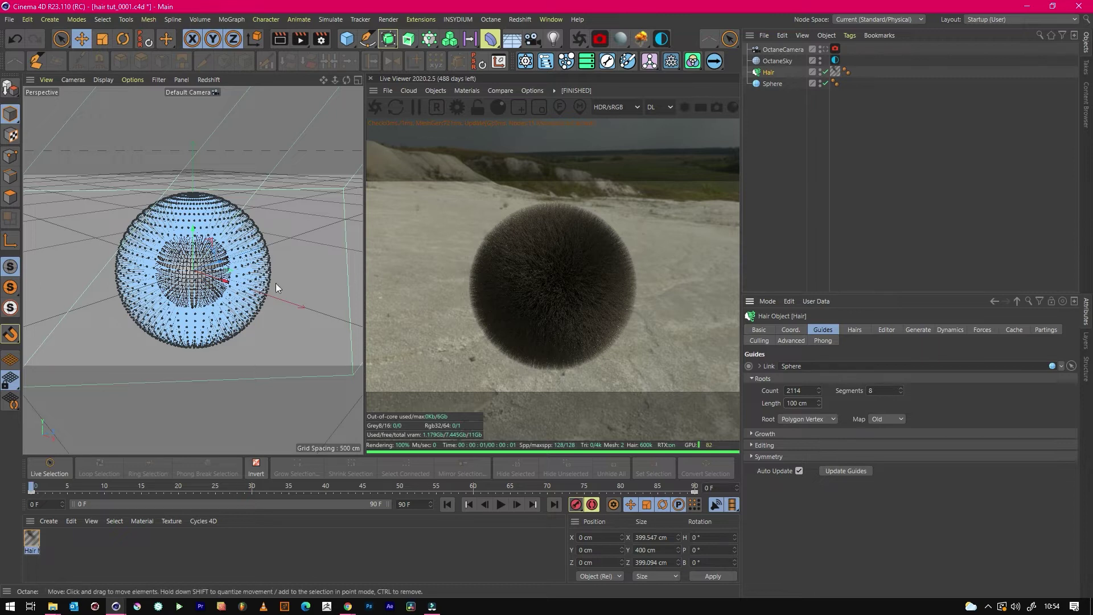
Select OctaneSky, pause the Live Viewer render, and save the scene with Ctrl+S
{"action": "left_click", "coordinate": [293, 336]}
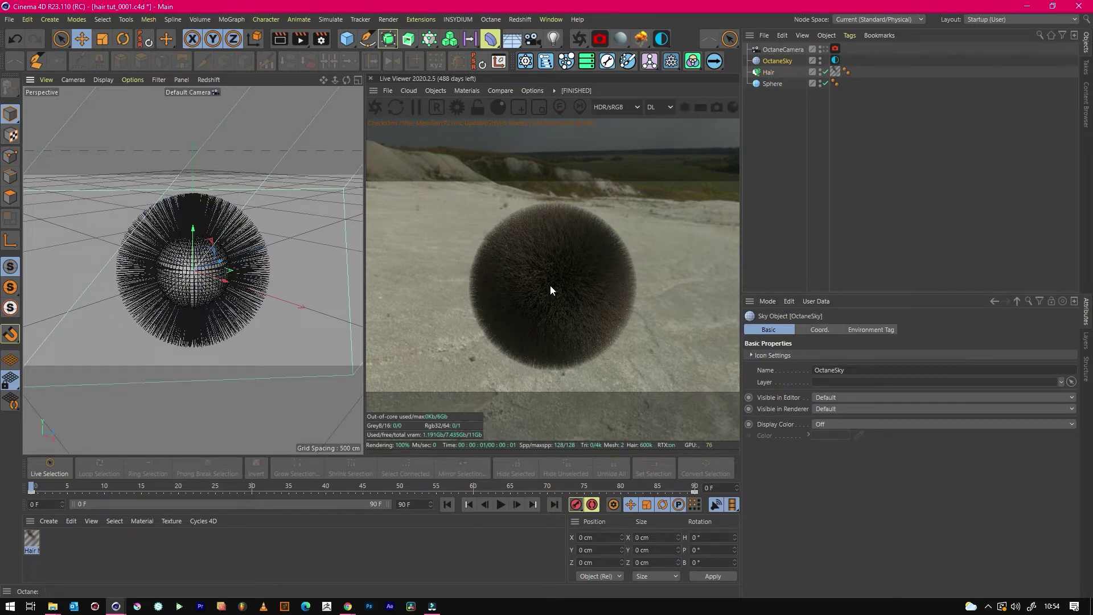
{"action": "left_click", "coordinate": [418, 112]}
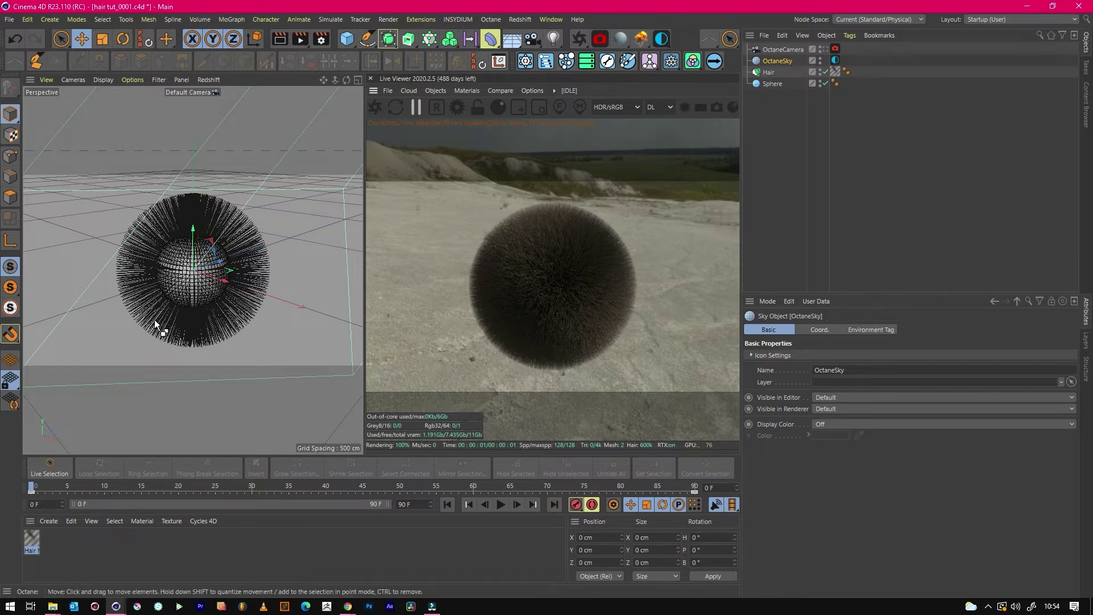
{"action": "key", "text": "ctrl+s"}
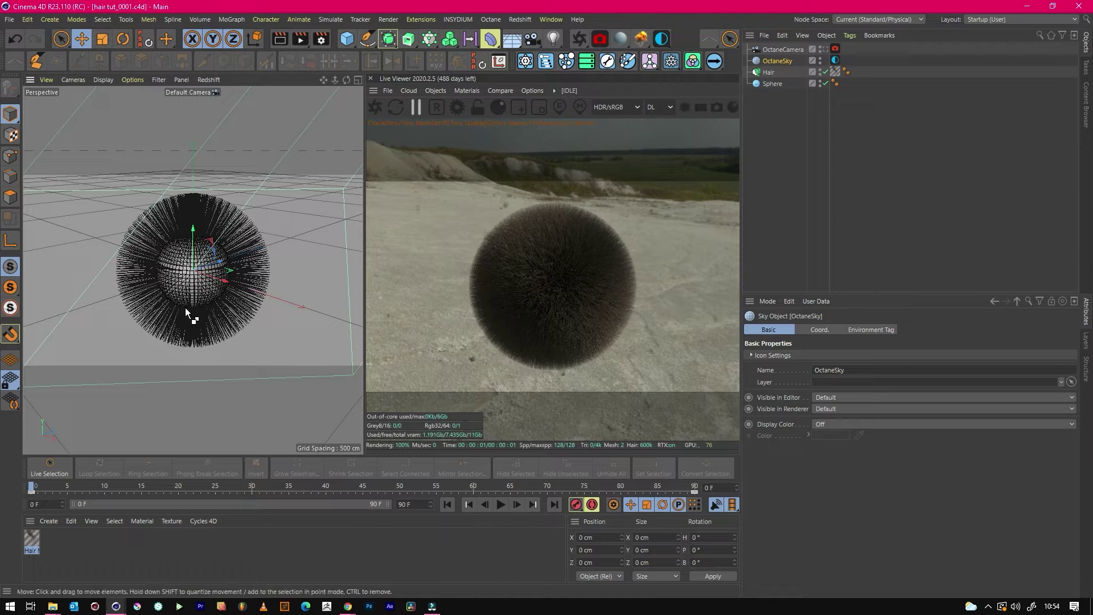
Make the Sphere editable with C and add a Hair Collider tag to it
{"action": "left_click", "coordinate": [769, 83]}
{"action": "key", "text": "c"}
{"action": "left_click", "coordinate": [851, 35]}
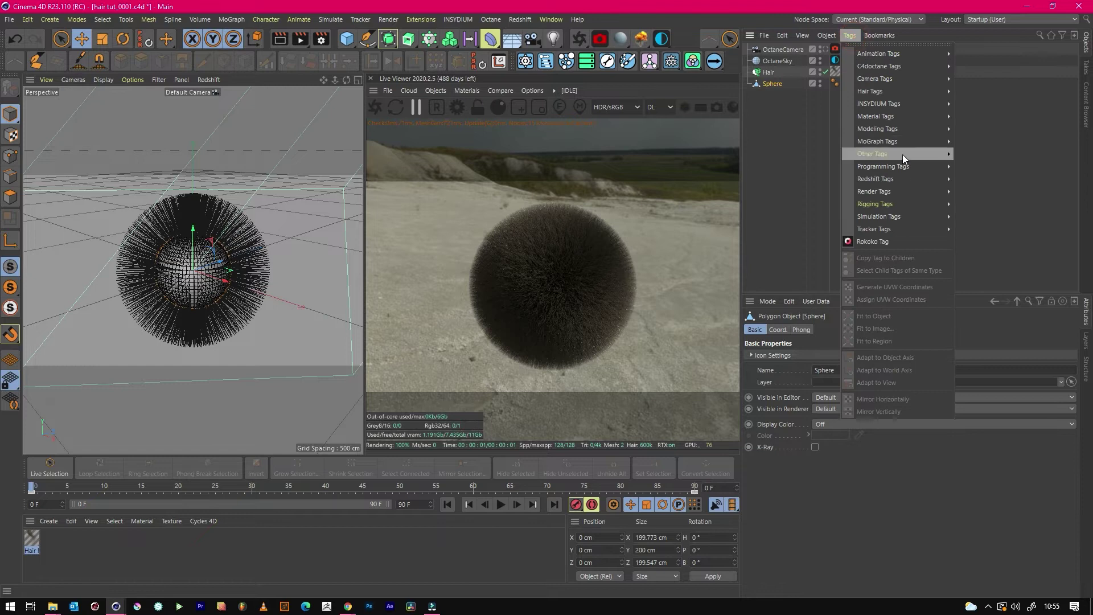
{"action": "mouse_move", "coordinate": [889, 93]}
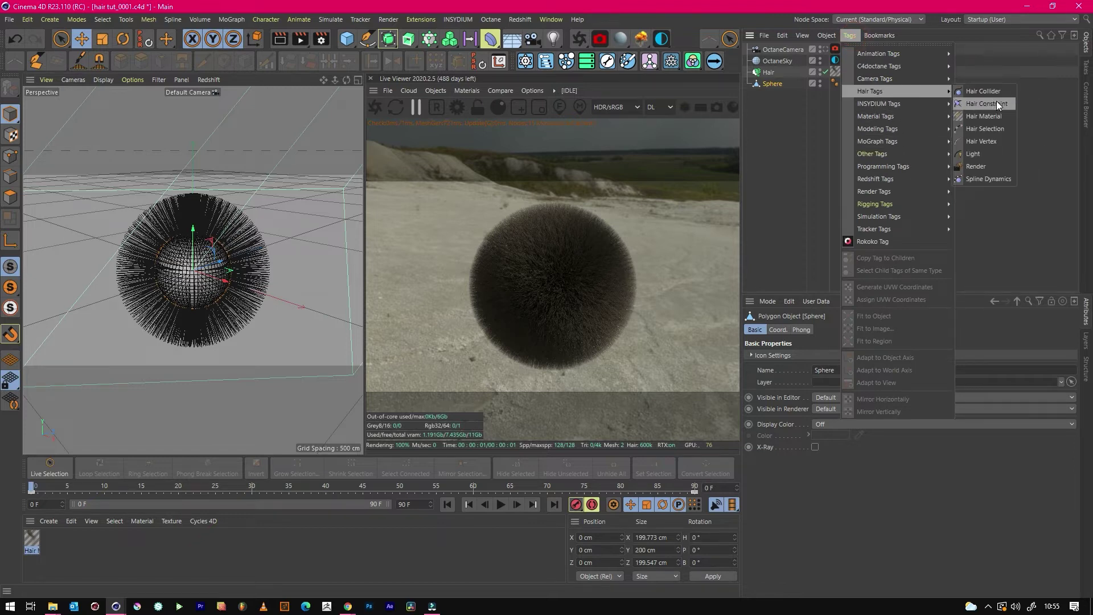
{"action": "left_click", "coordinate": [983, 91]}
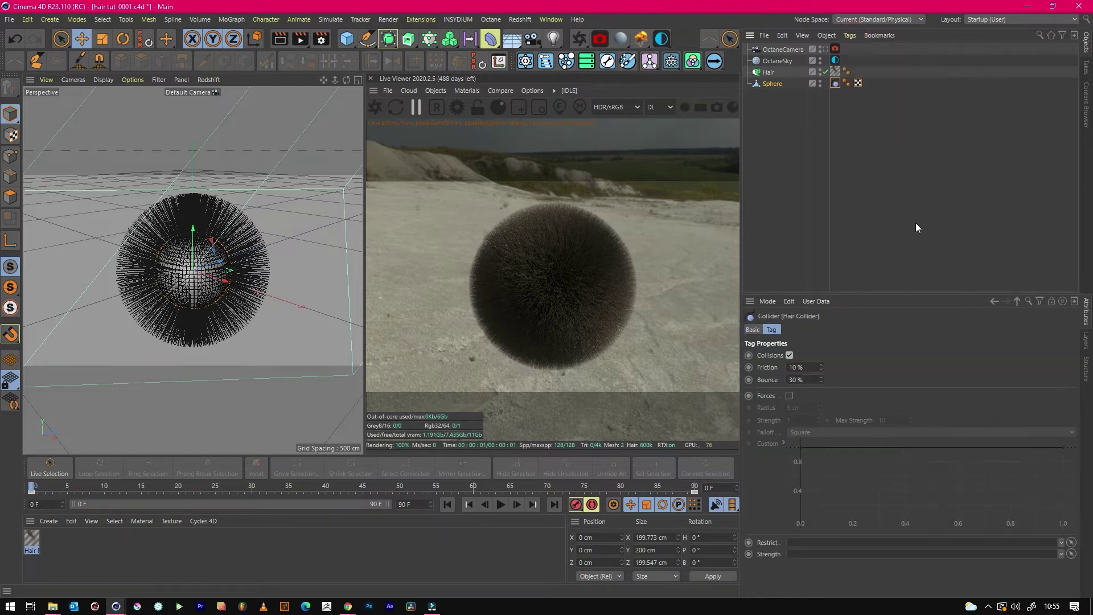
Reselect the Hair object to get back to hair editing
{"action": "left_click", "coordinate": [804, 227]}
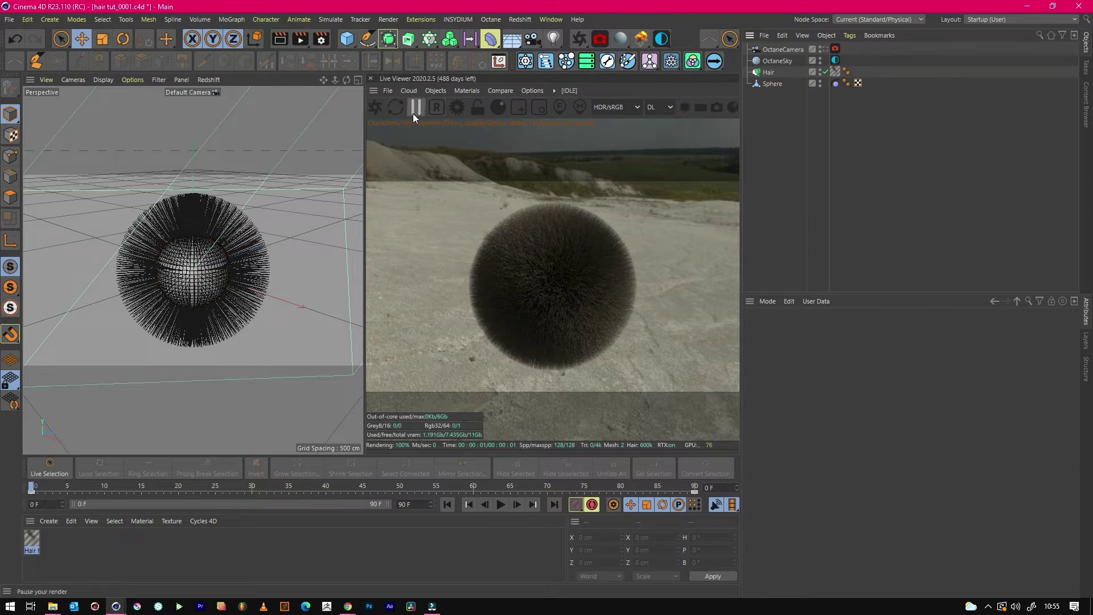
{"action": "left_click", "coordinate": [209, 256]}
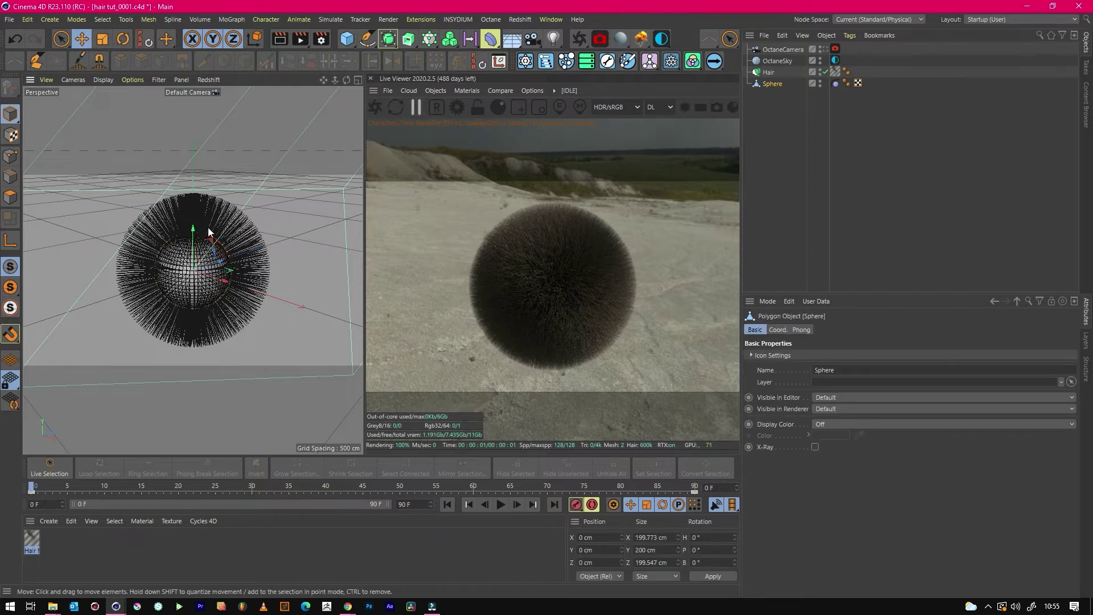
{"action": "left_click", "coordinate": [184, 234]}
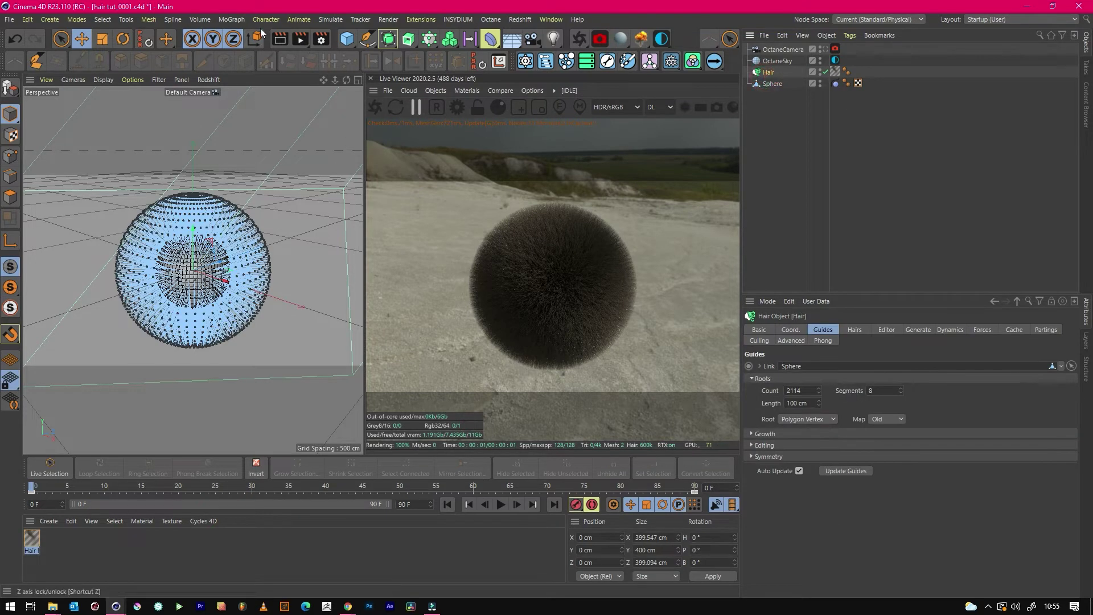
{"action": "left_click", "coordinate": [335, 19]}
Tear off the Hair Tools as a floating palette and pick the Brush tool
{"action": "mouse_move", "coordinate": [358, 137]}
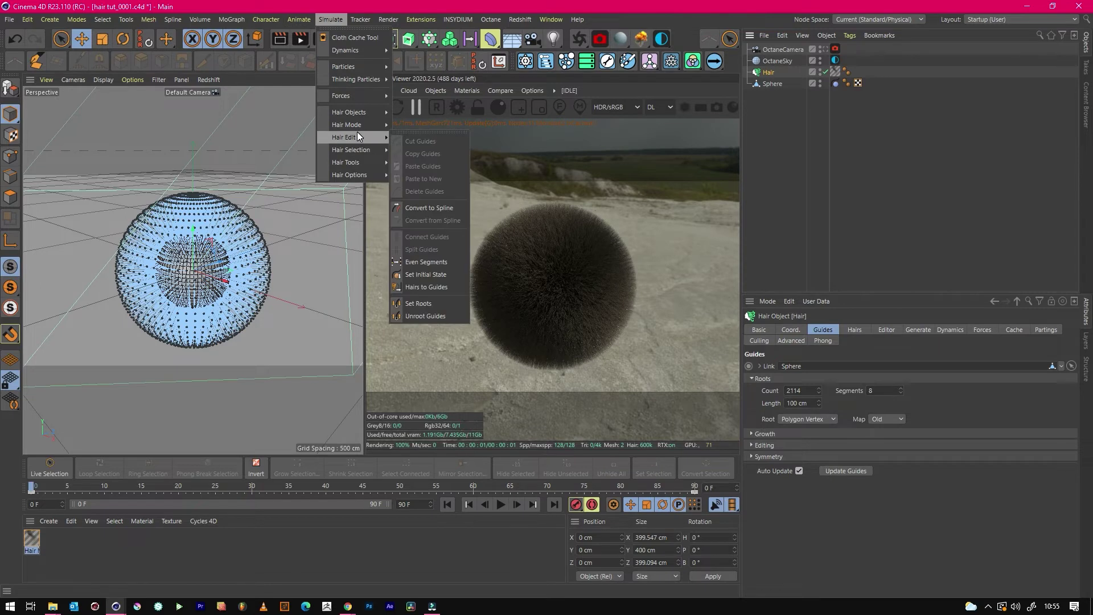
{"action": "mouse_move", "coordinate": [358, 160]}
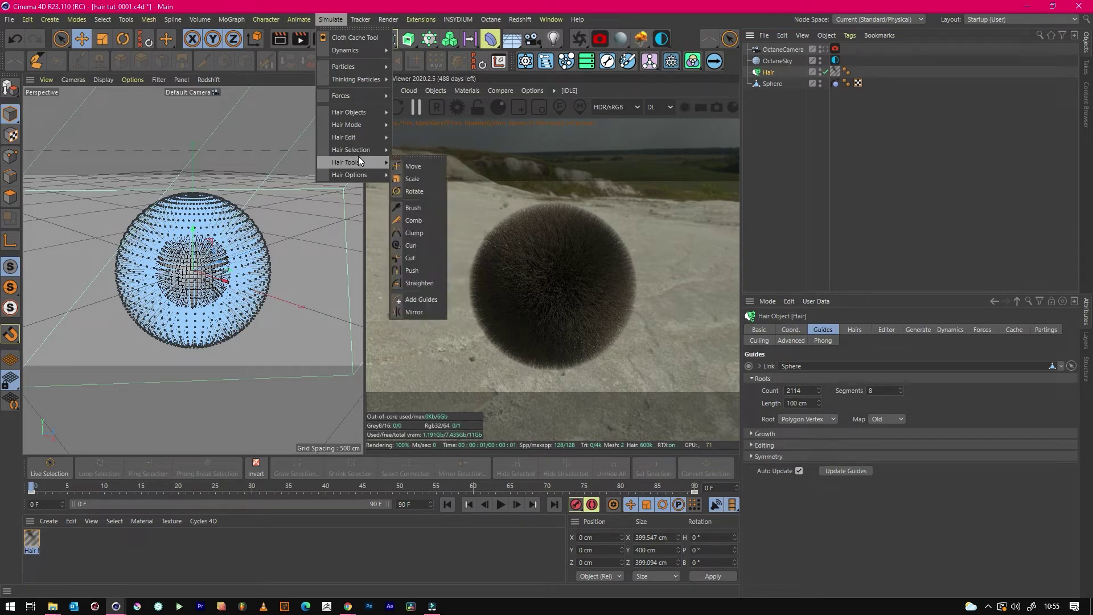
{"action": "left_click", "coordinate": [419, 158]}
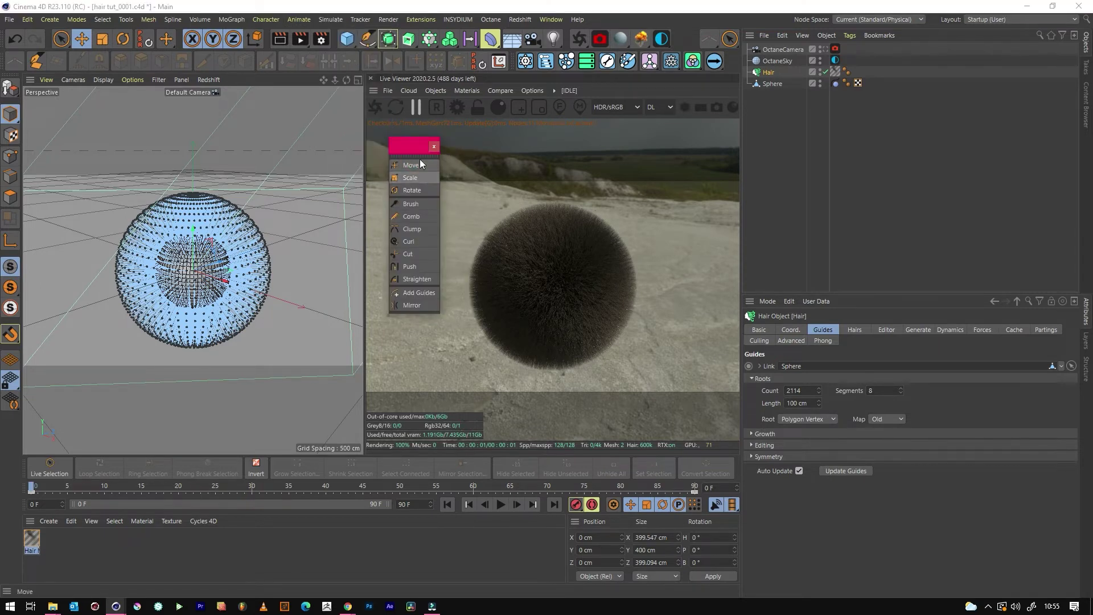
{"action": "left_click_drag", "start_coordinate": [419, 159], "coordinate": [320, 103]}
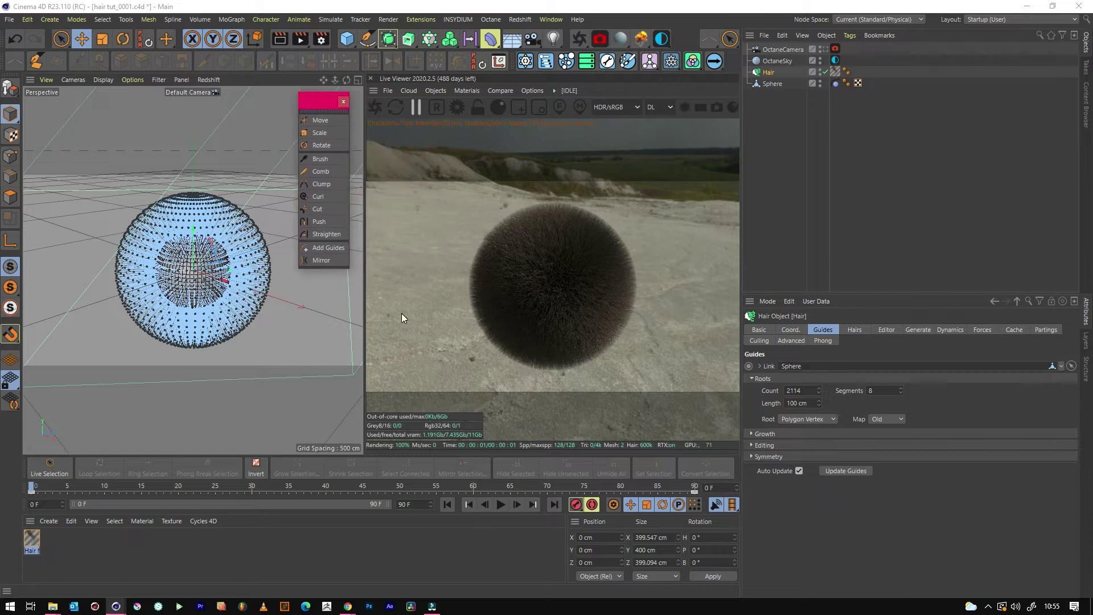
{"action": "left_click", "coordinate": [316, 162]}
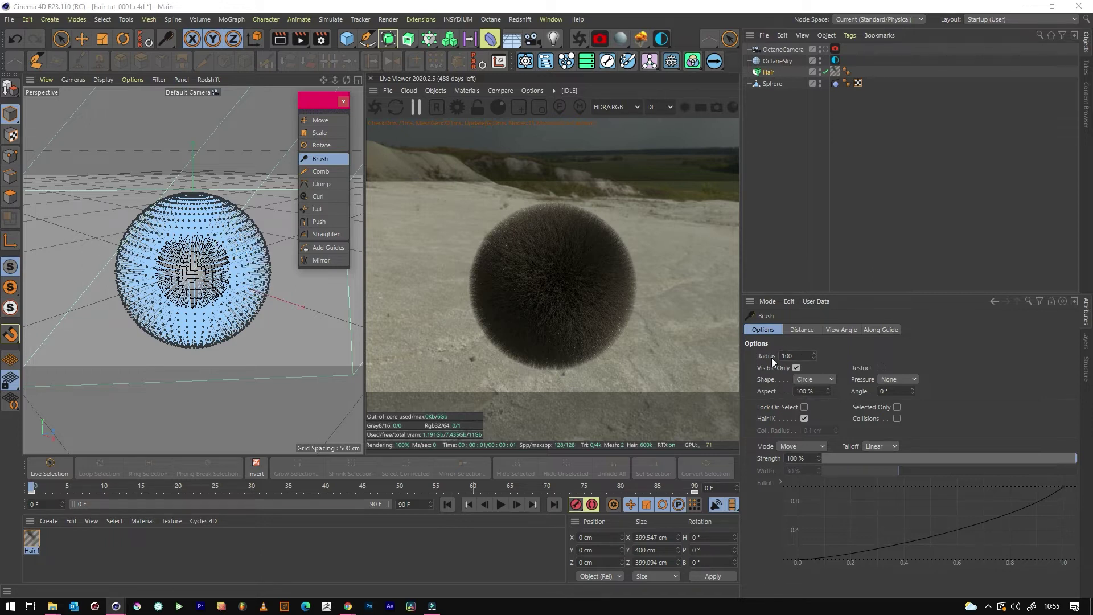
Brush the hair into a lopsided shape and refresh the Octane render
{"action": "mouse_move", "coordinate": [198, 210]}
{"action": "left_mouse_down"}
{"action": "mouse_move", "coordinate": [244, 239]}
{"action": "mouse_move", "coordinate": [229, 227]}
{"action": "mouse_move", "coordinate": [167, 244]}
{"action": "mouse_move", "coordinate": [170, 212]}
{"action": "mouse_move", "coordinate": [106, 260]}
{"action": "mouse_move", "coordinate": [118, 328]}
{"action": "mouse_move", "coordinate": [228, 335]}
{"action": "mouse_move", "coordinate": [278, 286]}
{"action": "left_mouse_up"}
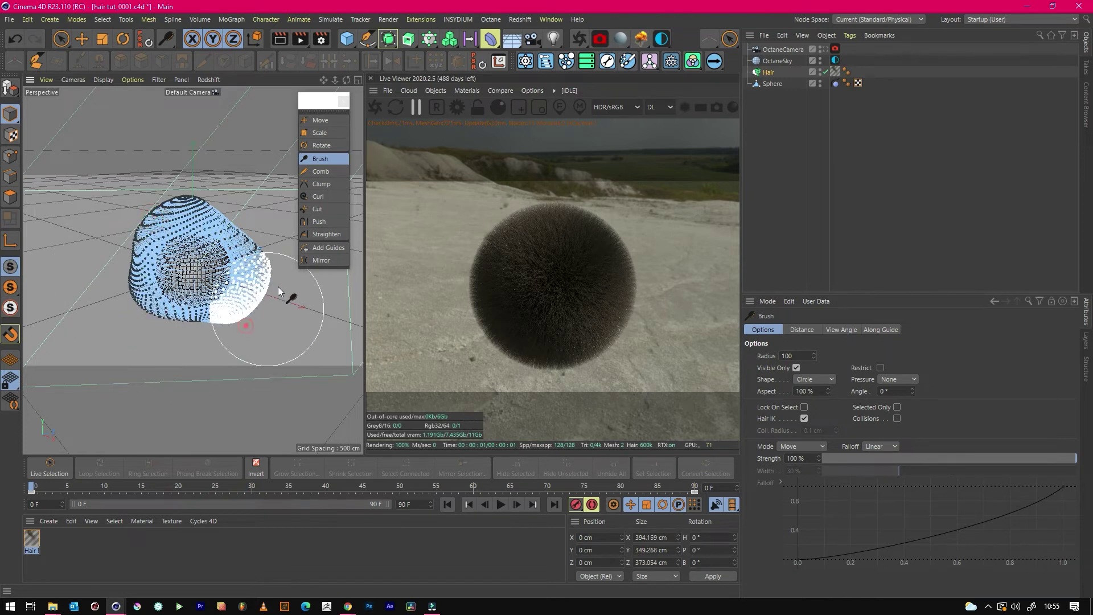
{"action": "mouse_move", "coordinate": [223, 330]}
{"action": "left_mouse_down"}
{"action": "mouse_move", "coordinate": [285, 283]}
{"action": "mouse_move", "coordinate": [289, 259]}
{"action": "mouse_move", "coordinate": [257, 317]}
{"action": "mouse_move", "coordinate": [274, 306]}
{"action": "mouse_move", "coordinate": [284, 274]}
{"action": "mouse_move", "coordinate": [265, 193]}
{"action": "left_mouse_up"}
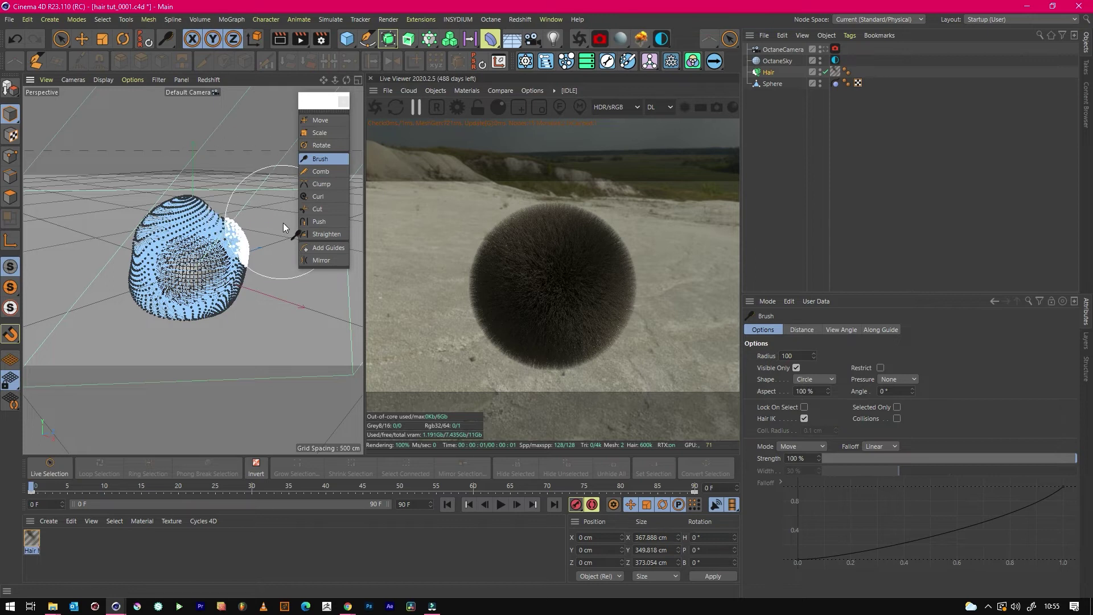
{"action": "left_click", "coordinate": [218, 144]}
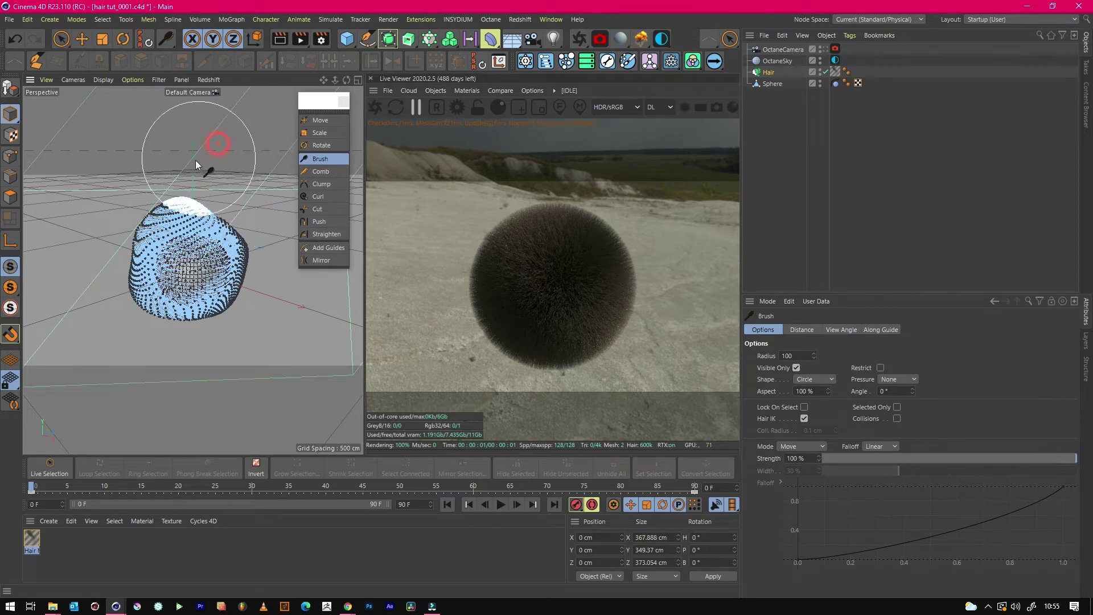
{"action": "mouse_move", "coordinate": [195, 160]}
{"action": "left_mouse_down"}
{"action": "mouse_move", "coordinate": [108, 223]}
{"action": "mouse_move", "coordinate": [109, 196]}
{"action": "mouse_move", "coordinate": [92, 263]}
{"action": "mouse_move", "coordinate": [99, 322]}
{"action": "mouse_move", "coordinate": [119, 347]}
{"action": "mouse_move", "coordinate": [166, 353]}
{"action": "mouse_move", "coordinate": [133, 331]}
{"action": "mouse_move", "coordinate": [119, 296]}
{"action": "mouse_move", "coordinate": [148, 344]}
{"action": "mouse_move", "coordinate": [173, 326]}
{"action": "mouse_move", "coordinate": [185, 335]}
{"action": "mouse_move", "coordinate": [260, 314]}
{"action": "mouse_move", "coordinate": [244, 289]}
{"action": "left_mouse_up"}
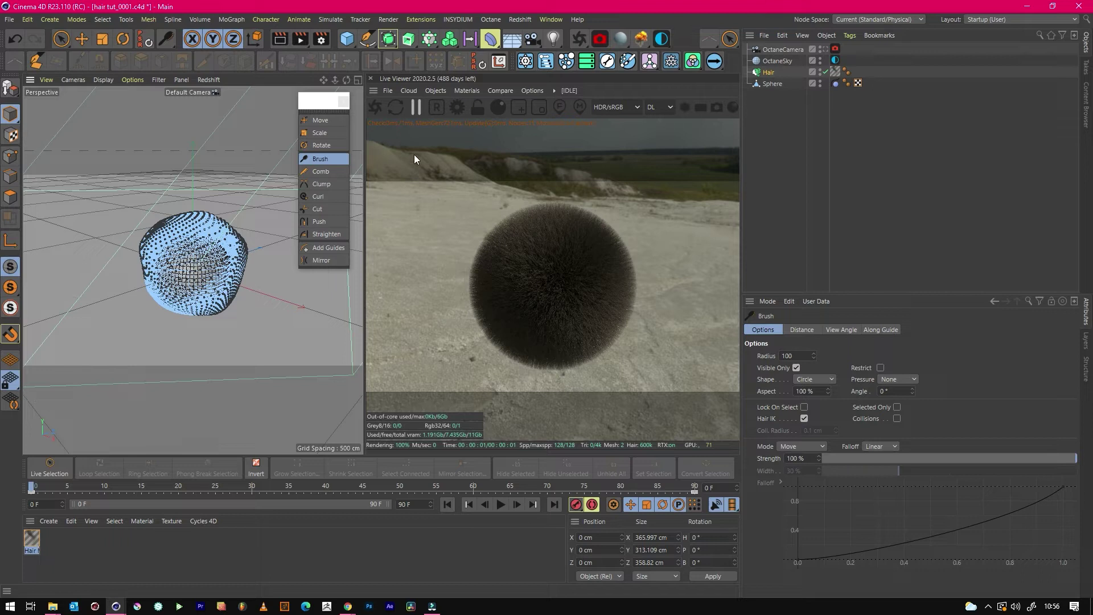
{"action": "left_click", "coordinate": [378, 112]}
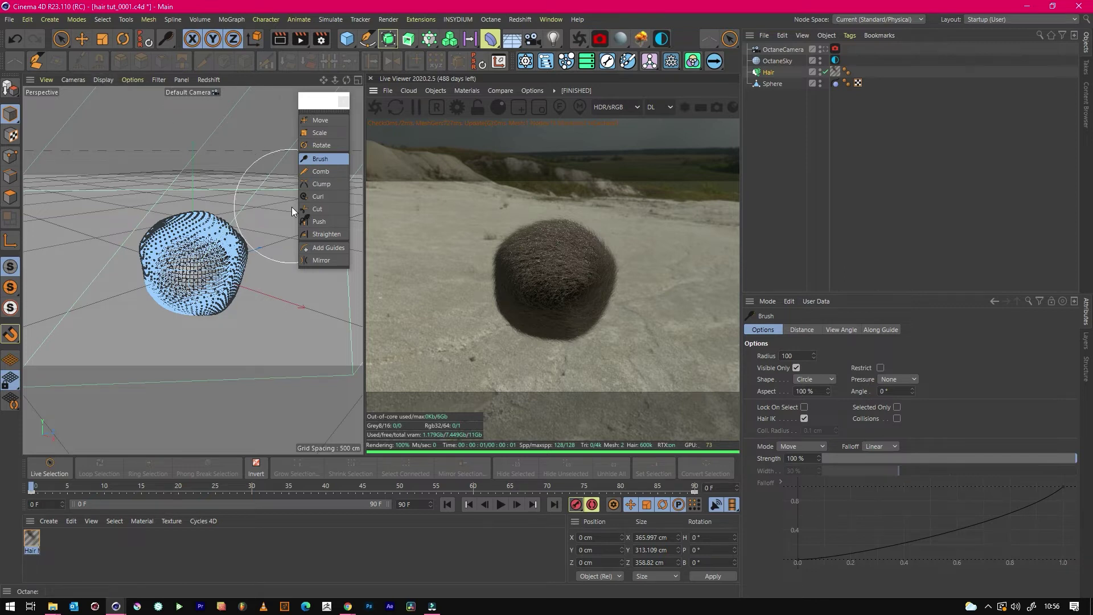
{"action": "left_click", "coordinate": [316, 209]}
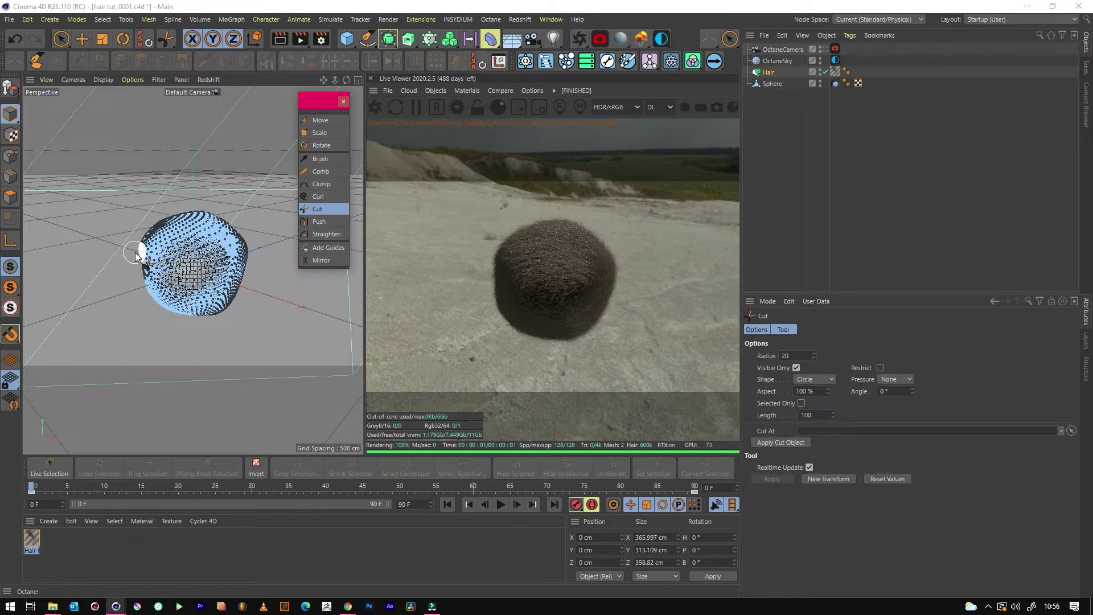
Cut away strands along the hair ball's upper-left and top edges
{"action": "mouse_move", "coordinate": [135, 255]}
{"action": "left_mouse_down"}
{"action": "mouse_move", "coordinate": [153, 226]}
{"action": "mouse_move", "coordinate": [195, 213]}
{"action": "left_mouse_up"}
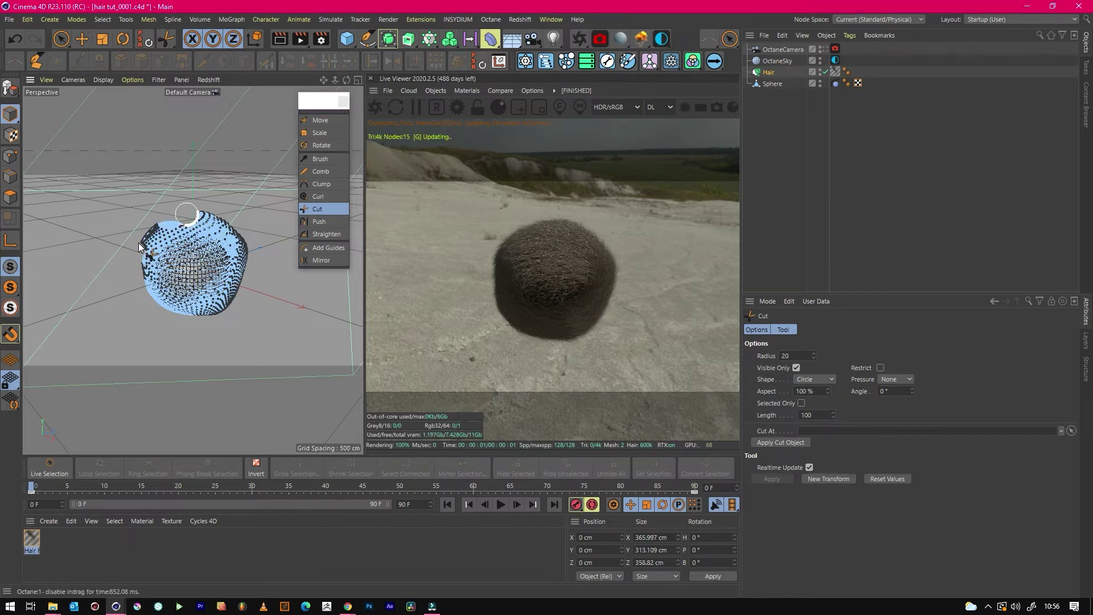
{"action": "mouse_move", "coordinate": [139, 246]}
{"action": "left_mouse_down"}
{"action": "mouse_move", "coordinate": [155, 232]}
{"action": "mouse_move", "coordinate": [114, 261]}
{"action": "left_mouse_up"}
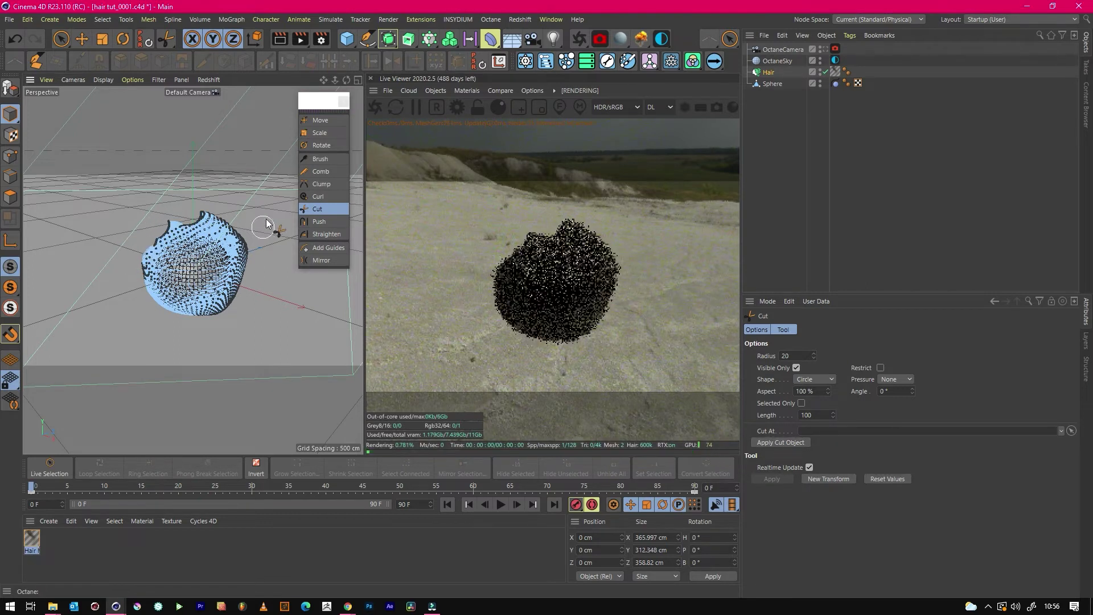
{"action": "mouse_move", "coordinate": [213, 207]}
{"action": "left_mouse_down"}
{"action": "mouse_move", "coordinate": [248, 250]}
{"action": "mouse_move", "coordinate": [238, 229]}
{"action": "mouse_move", "coordinate": [208, 215]}
{"action": "mouse_move", "coordinate": [238, 260]}
{"action": "mouse_move", "coordinate": [226, 310]}
{"action": "mouse_move", "coordinate": [178, 315]}
{"action": "left_mouse_up"}
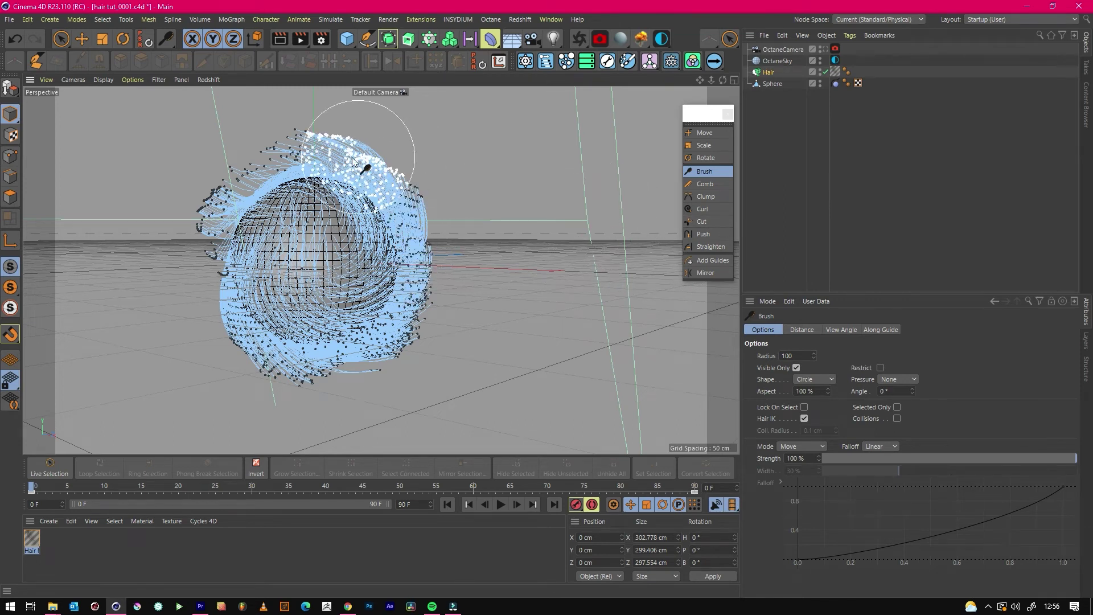
Switch Hair Mode to Guides and comb the guides upward over the sphere
{"action": "mouse_move", "coordinate": [308, 155]}
{"action": "left_mouse_down"}
{"action": "mouse_move", "coordinate": [233, 203]}
{"action": "mouse_move", "coordinate": [358, 135]}
{"action": "mouse_move", "coordinate": [234, 175]}
{"action": "mouse_move", "coordinate": [194, 225]}
{"action": "mouse_move", "coordinate": [217, 237]}
{"action": "mouse_move", "coordinate": [222, 259]}
{"action": "mouse_move", "coordinate": [274, 183]}
{"action": "left_mouse_up"}
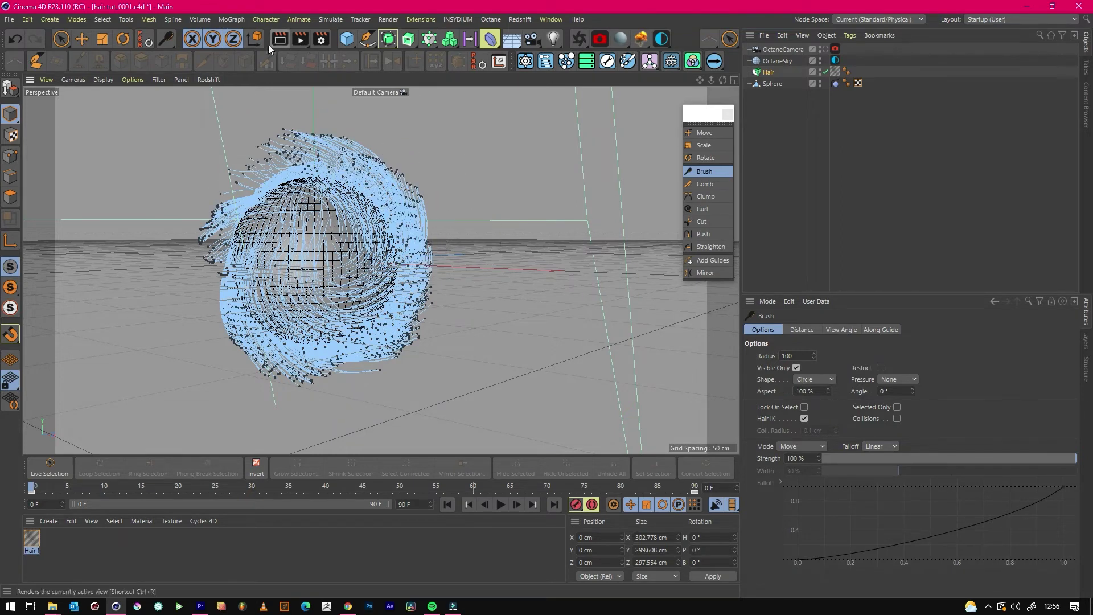
{"action": "left_click", "coordinate": [341, 21]}
{"action": "mouse_move", "coordinate": [348, 128]}
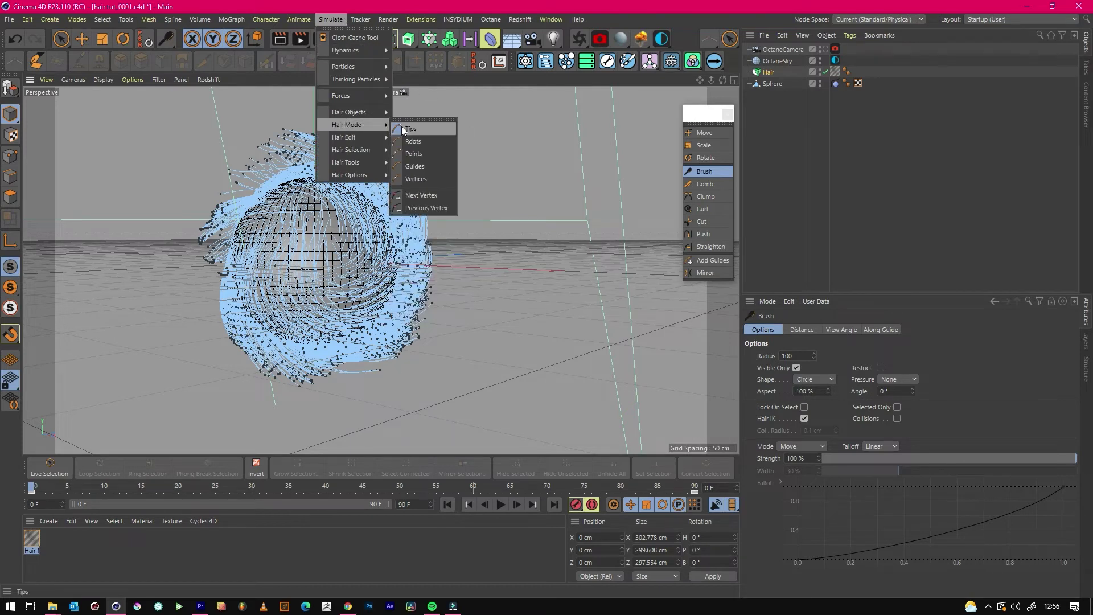
{"action": "left_click", "coordinate": [414, 166]}
{"action": "mouse_move", "coordinate": [254, 246]}
{"action": "left_mouse_down"}
{"action": "mouse_move", "coordinate": [271, 384]}
{"action": "mouse_move", "coordinate": [420, 224]}
{"action": "mouse_move", "coordinate": [296, 196]}
{"action": "mouse_move", "coordinate": [195, 232]}
{"action": "mouse_move", "coordinate": [390, 224]}
{"action": "mouse_move", "coordinate": [367, 240]}
{"action": "mouse_move", "coordinate": [221, 202]}
{"action": "mouse_move", "coordinate": [259, 274]}
{"action": "mouse_move", "coordinate": [245, 285]}
{"action": "mouse_move", "coordinate": [237, 324]}
{"action": "mouse_move", "coordinate": [246, 360]}
{"action": "mouse_move", "coordinate": [123, 316]}
{"action": "mouse_move", "coordinate": [184, 306]}
{"action": "mouse_move", "coordinate": [151, 225]}
{"action": "mouse_move", "coordinate": [229, 188]}
{"action": "mouse_move", "coordinate": [227, 308]}
{"action": "mouse_move", "coordinate": [251, 285]}
{"action": "mouse_move", "coordinate": [249, 246]}
{"action": "mouse_move", "coordinate": [228, 272]}
{"action": "mouse_move", "coordinate": [165, 245]}
{"action": "mouse_move", "coordinate": [161, 283]}
{"action": "mouse_move", "coordinate": [170, 332]}
{"action": "mouse_move", "coordinate": [233, 360]}
{"action": "mouse_move", "coordinate": [153, 285]}
{"action": "mouse_move", "coordinate": [236, 294]}
{"action": "mouse_move", "coordinate": [288, 325]}
{"action": "mouse_move", "coordinate": [341, 281]}
{"action": "mouse_move", "coordinate": [292, 269]}
{"action": "mouse_move", "coordinate": [420, 231]}
{"action": "mouse_move", "coordinate": [379, 269]}
{"action": "mouse_move", "coordinate": [317, 183]}
{"action": "mouse_move", "coordinate": [215, 110]}
{"action": "mouse_move", "coordinate": [227, 188]}
{"action": "mouse_move", "coordinate": [217, 251]}
{"action": "mouse_move", "coordinate": [171, 228]}
{"action": "mouse_move", "coordinate": [159, 245]}
{"action": "mouse_move", "coordinate": [439, 152]}
{"action": "mouse_move", "coordinate": [408, 121]}
{"action": "mouse_move", "coordinate": [422, 114]}
{"action": "mouse_move", "coordinate": [503, 199]}
{"action": "mouse_move", "coordinate": [468, 177]}
{"action": "mouse_move", "coordinate": [378, 341]}
{"action": "mouse_move", "coordinate": [442, 337]}
{"action": "mouse_move", "coordinate": [331, 388]}
{"action": "left_mouse_up"}
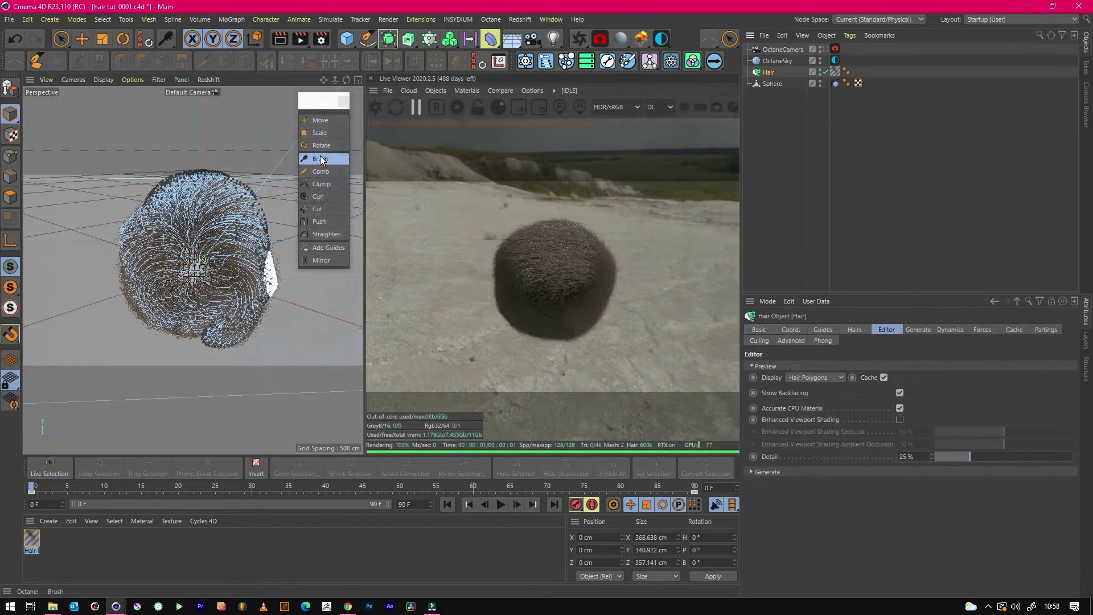
Set the brush to Kink, crimp the hair's left and right sides, and restart the render
{"action": "left_click", "coordinate": [794, 445]}
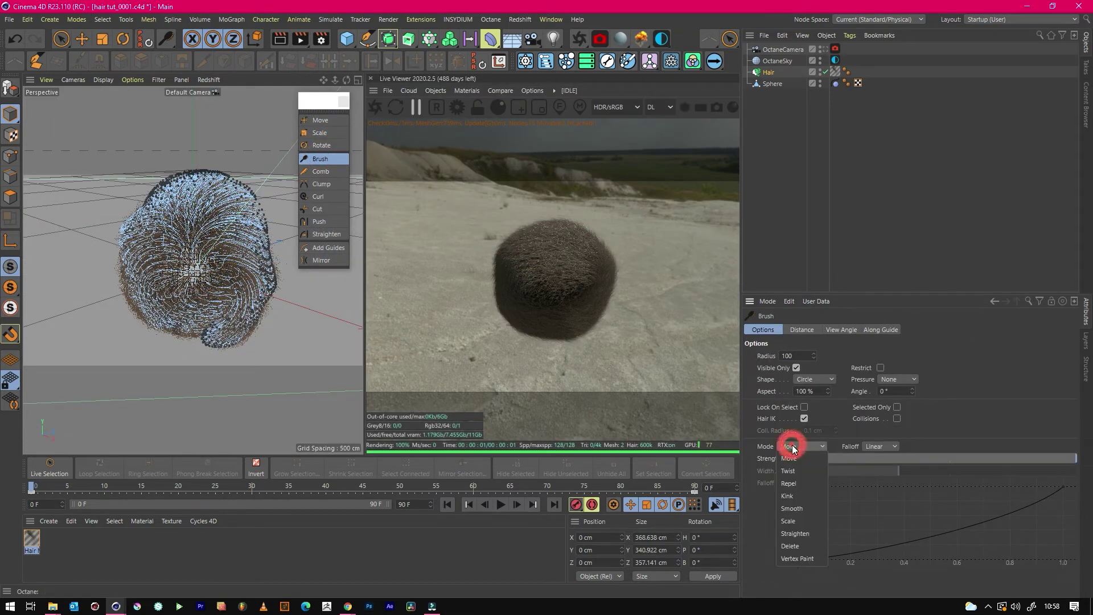
{"action": "left_click", "coordinate": [790, 497]}
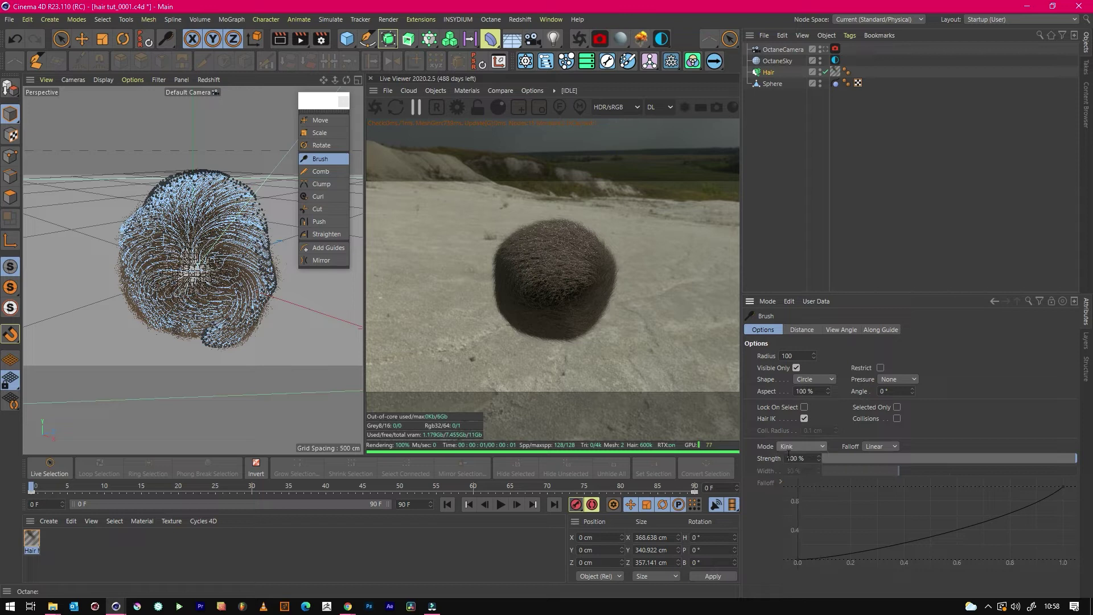
{"action": "mouse_move", "coordinate": [238, 356]}
{"action": "left_mouse_down"}
{"action": "mouse_move", "coordinate": [236, 251]}
{"action": "mouse_move", "coordinate": [265, 275]}
{"action": "mouse_move", "coordinate": [265, 239]}
{"action": "mouse_move", "coordinate": [265, 286]}
{"action": "mouse_move", "coordinate": [220, 318]}
{"action": "mouse_move", "coordinate": [229, 311]}
{"action": "mouse_move", "coordinate": [202, 262]}
{"action": "mouse_move", "coordinate": [211, 233]}
{"action": "mouse_move", "coordinate": [184, 203]}
{"action": "mouse_move", "coordinate": [256, 197]}
{"action": "left_mouse_up"}
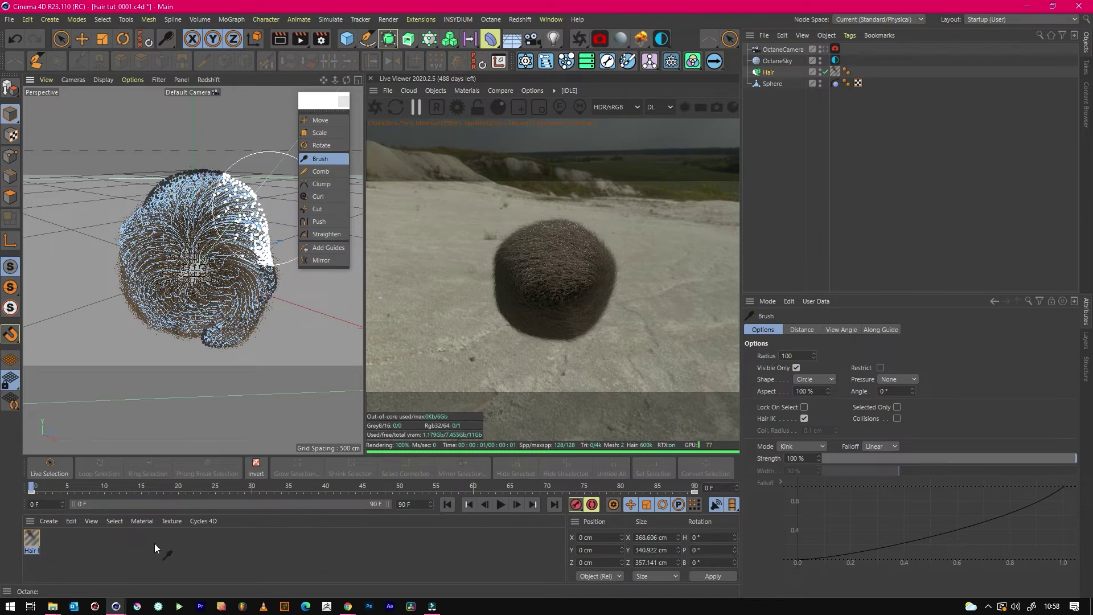
{"action": "mouse_move", "coordinate": [135, 316]}
{"action": "left_mouse_down"}
{"action": "mouse_move", "coordinate": [165, 307]}
{"action": "mouse_move", "coordinate": [115, 203]}
{"action": "left_mouse_up"}
{"action": "left_click", "coordinate": [416, 111]}
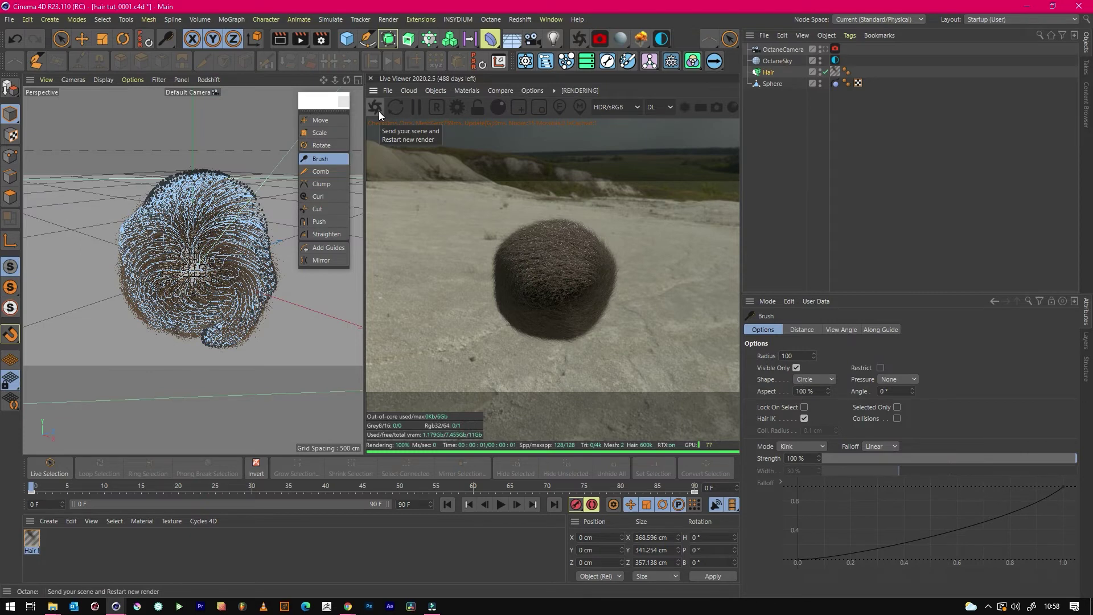
{"action": "left_click", "coordinate": [378, 111]}
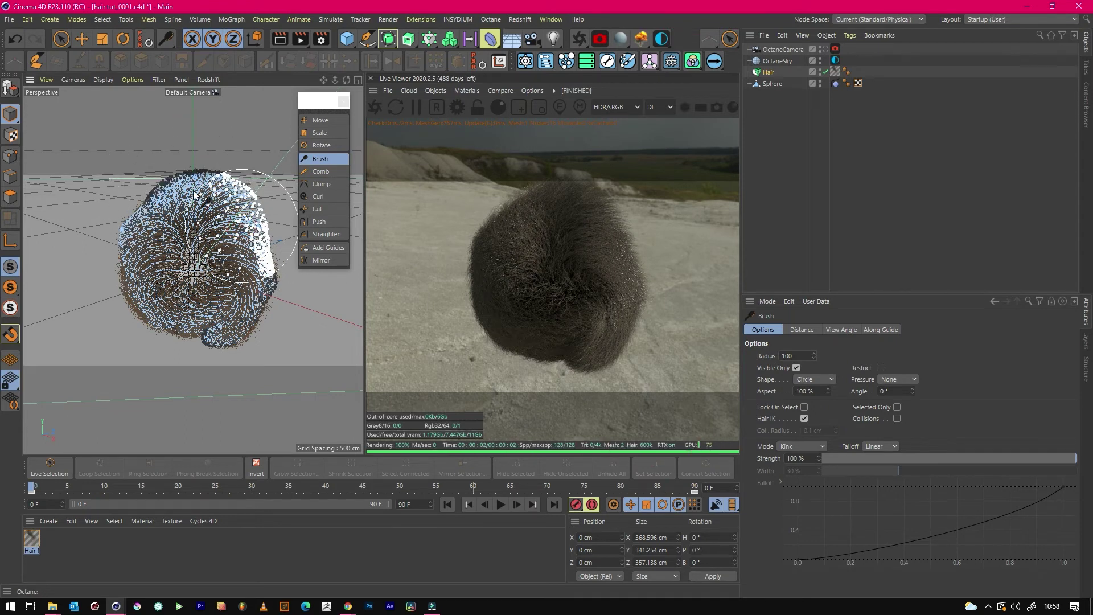
Add kink strokes on the upper right, centre-right and left, then select Hair
{"action": "left_click_drag", "start_coordinate": [173, 189], "coordinate": [135, 183]}
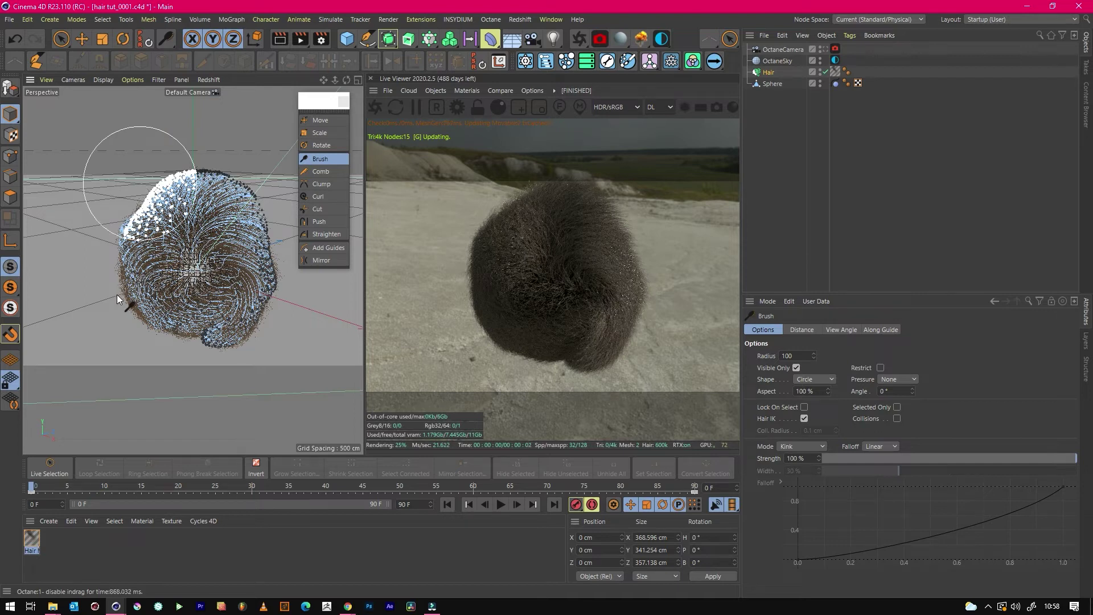
{"action": "mouse_move", "coordinate": [155, 333]}
{"action": "left_mouse_down"}
{"action": "mouse_move", "coordinate": [240, 345]}
{"action": "mouse_move", "coordinate": [233, 291]}
{"action": "left_mouse_up"}
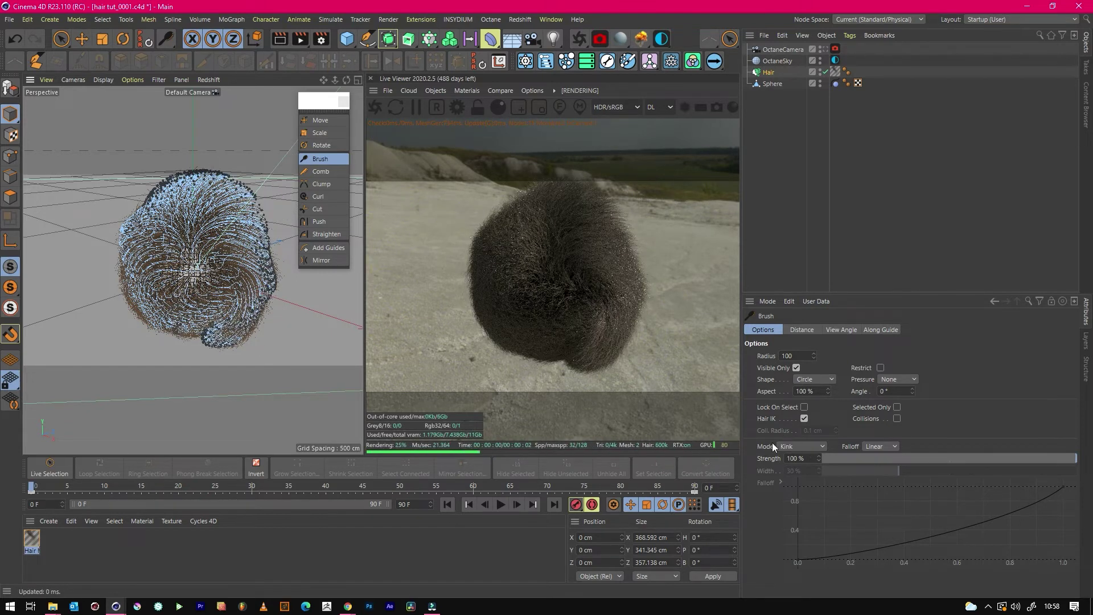
{"action": "mouse_move", "coordinate": [204, 354]}
{"action": "left_mouse_down"}
{"action": "mouse_move", "coordinate": [138, 264]}
{"action": "mouse_move", "coordinate": [211, 345]}
{"action": "mouse_move", "coordinate": [216, 376]}
{"action": "left_mouse_up"}
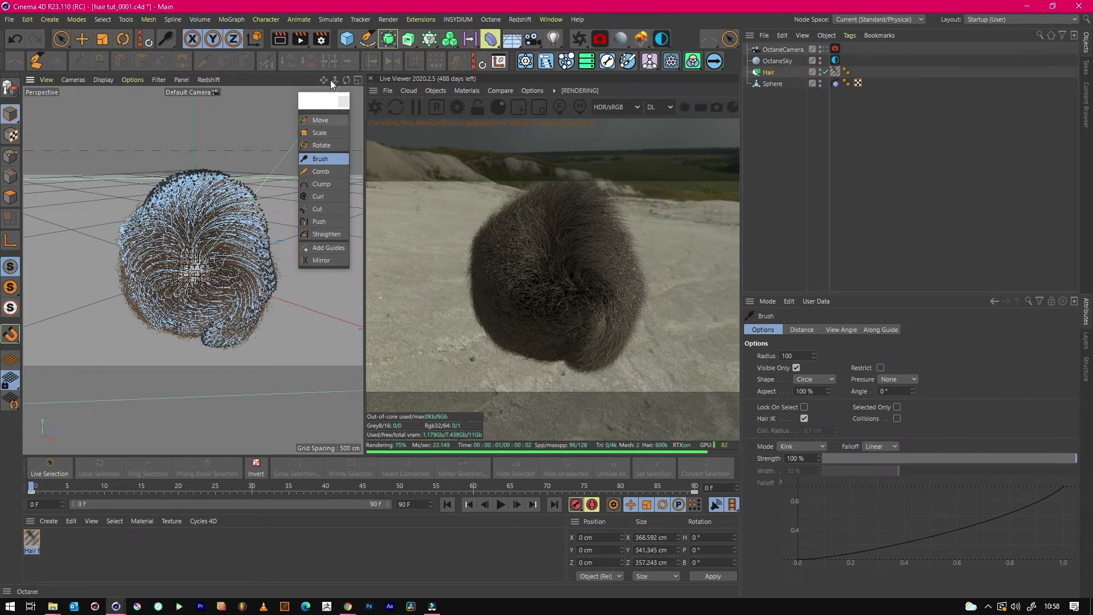
{"action": "left_click", "coordinate": [774, 74]}
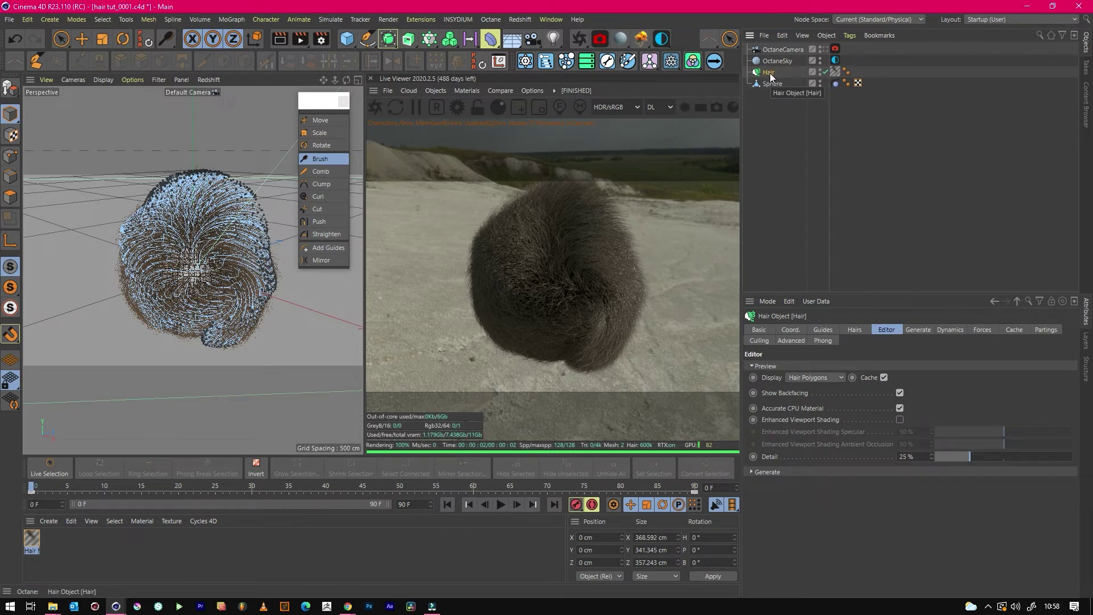
Close the Live Viewer and preview the uncached hair animation from frame 0
{"action": "left_click", "coordinate": [371, 78]}
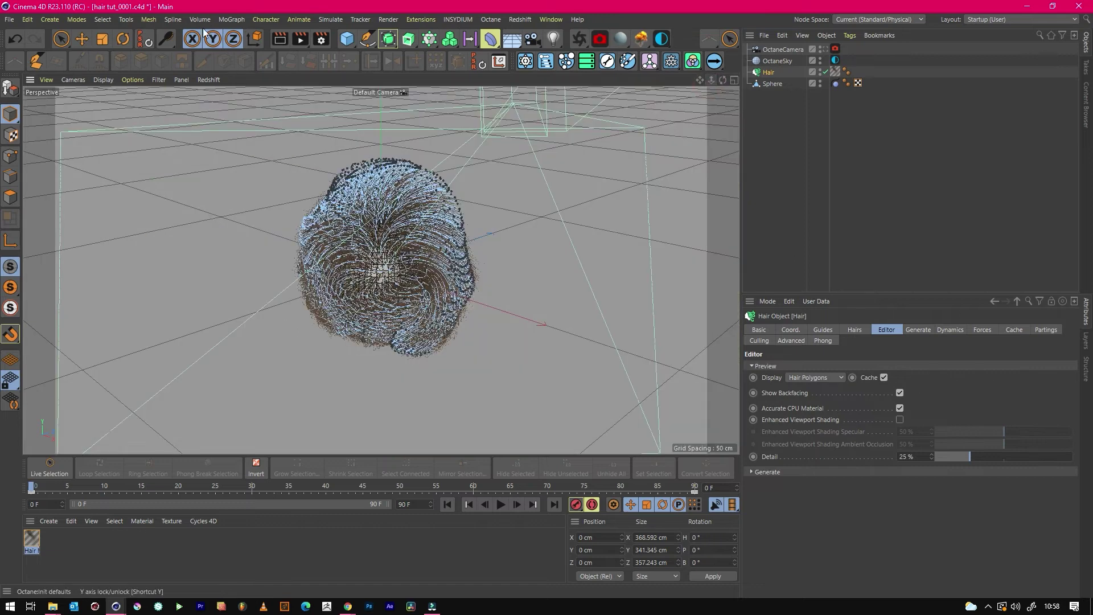
{"action": "left_click", "coordinate": [83, 36]}
{"action": "left_click", "coordinate": [615, 274]}
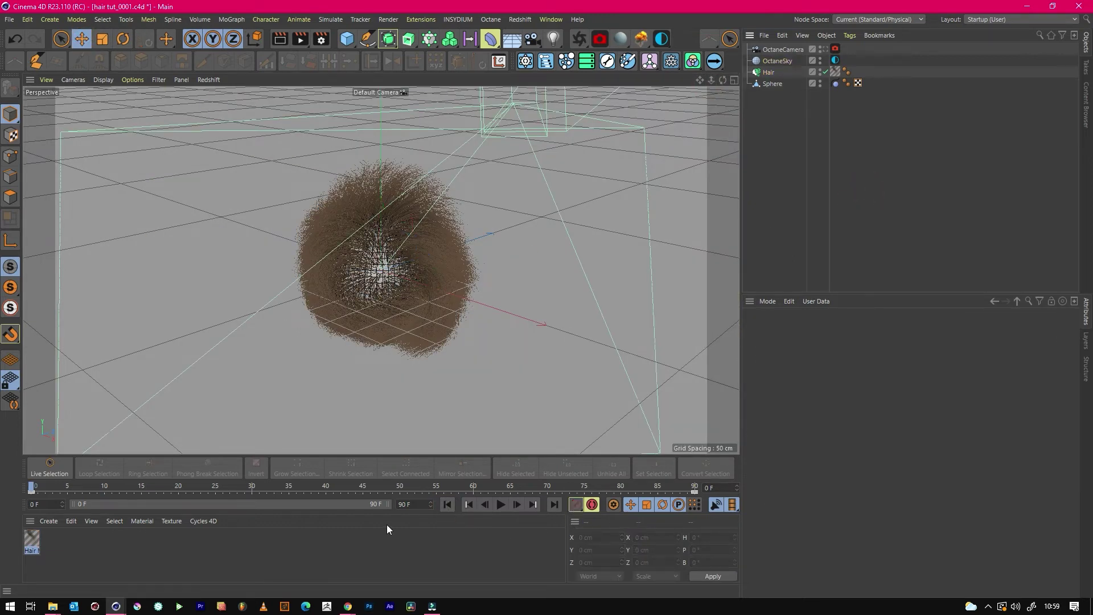
{"action": "left_click", "coordinate": [448, 505]}
{"action": "left_click", "coordinate": [502, 505]}
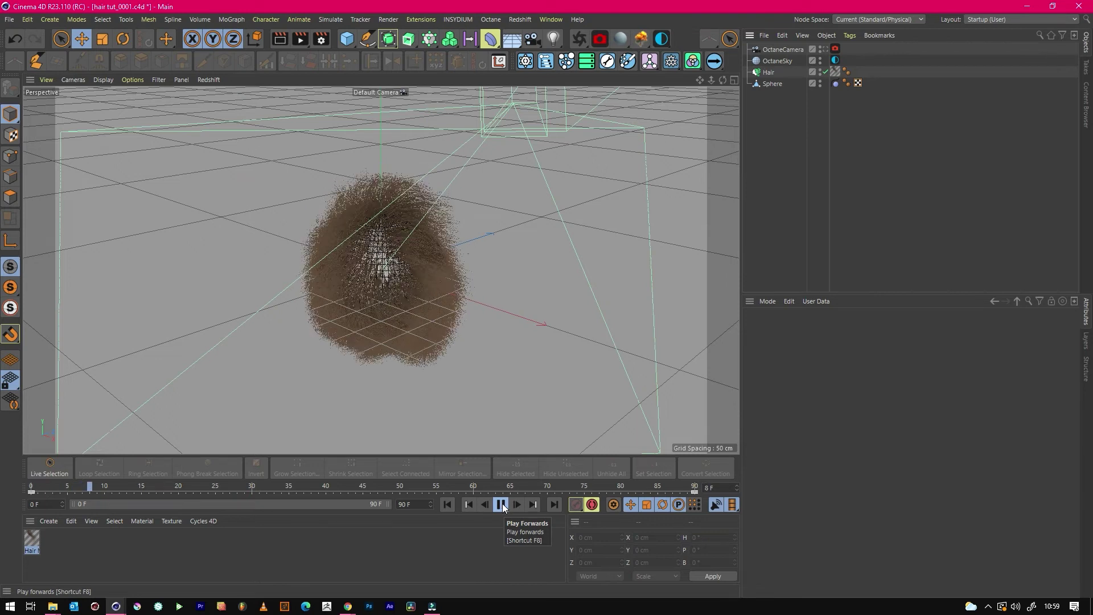
{"action": "left_click", "coordinate": [500, 505]}
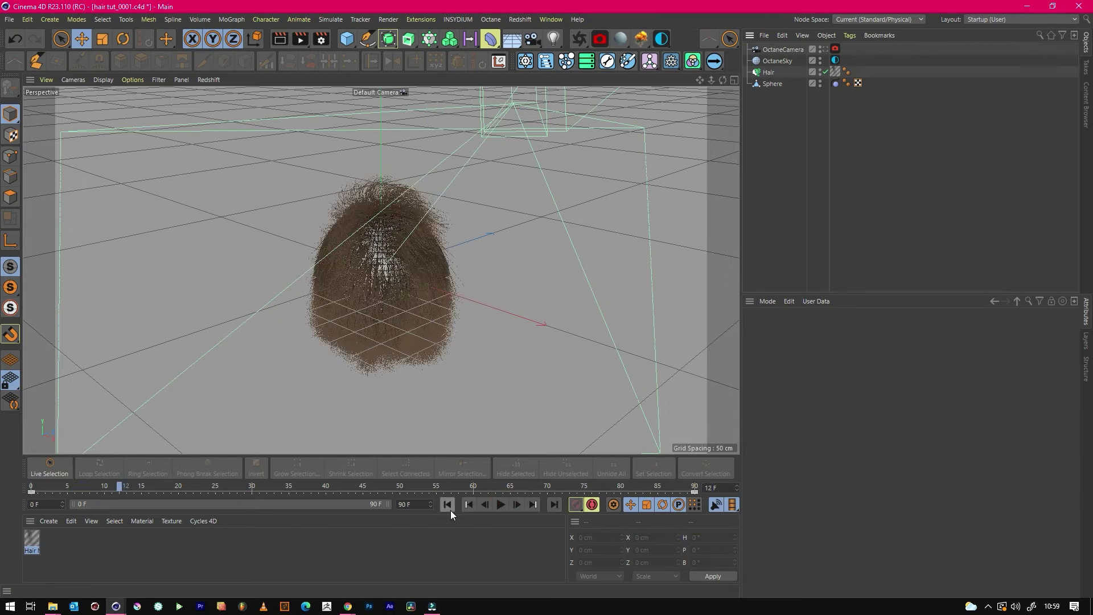
{"action": "left_click", "coordinate": [448, 505]}
Enable Dynamics Cache on the Hair object, calculate it, and play the cached result
{"action": "left_click", "coordinate": [769, 72]}
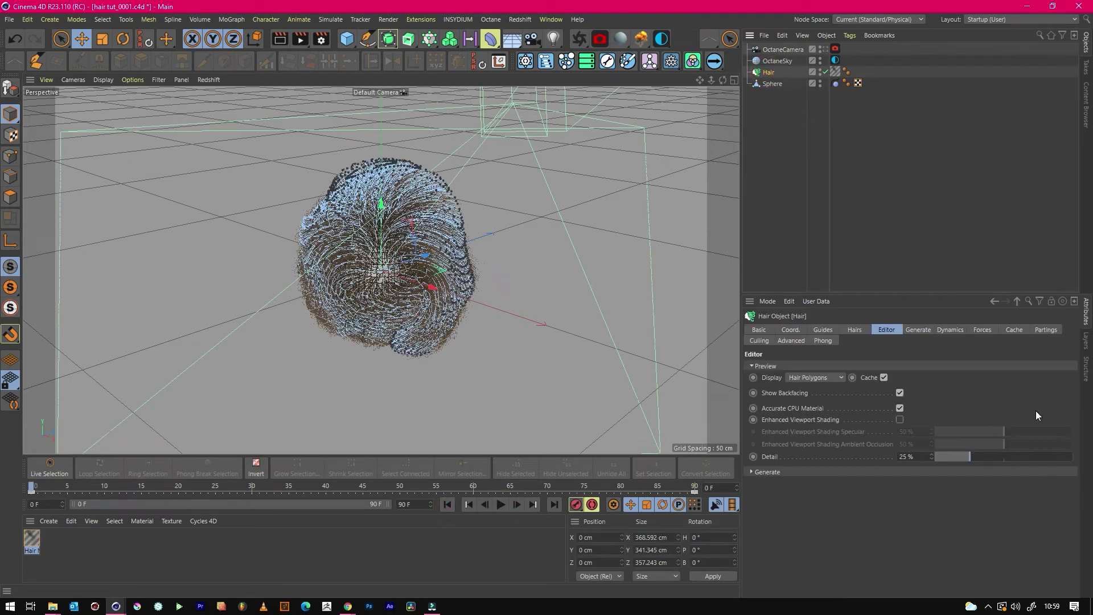
{"action": "left_click", "coordinate": [1014, 330]}
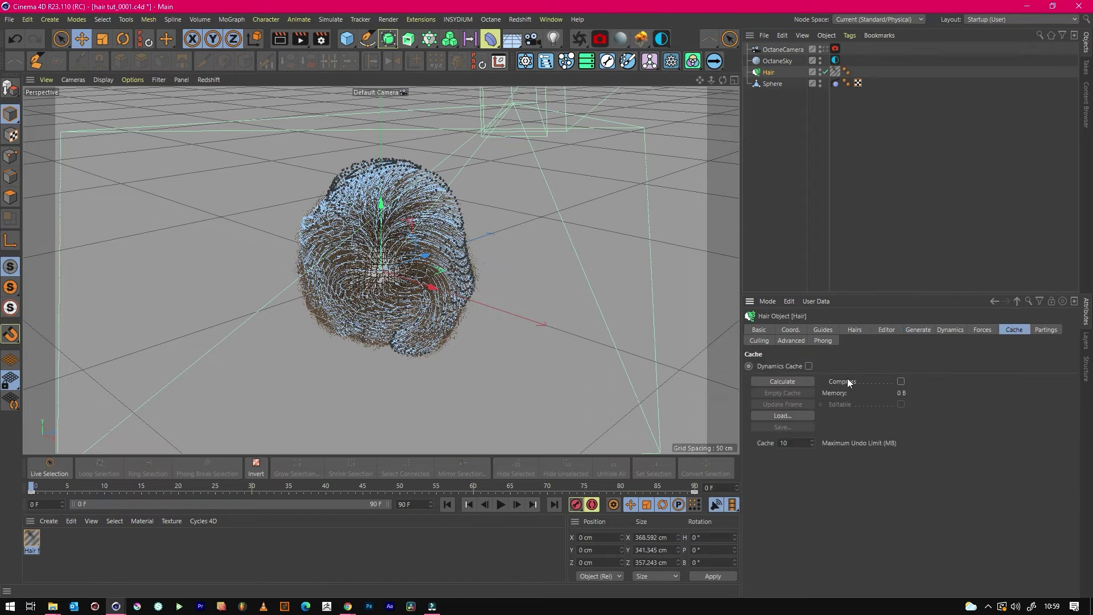
{"action": "left_click", "coordinate": [809, 367]}
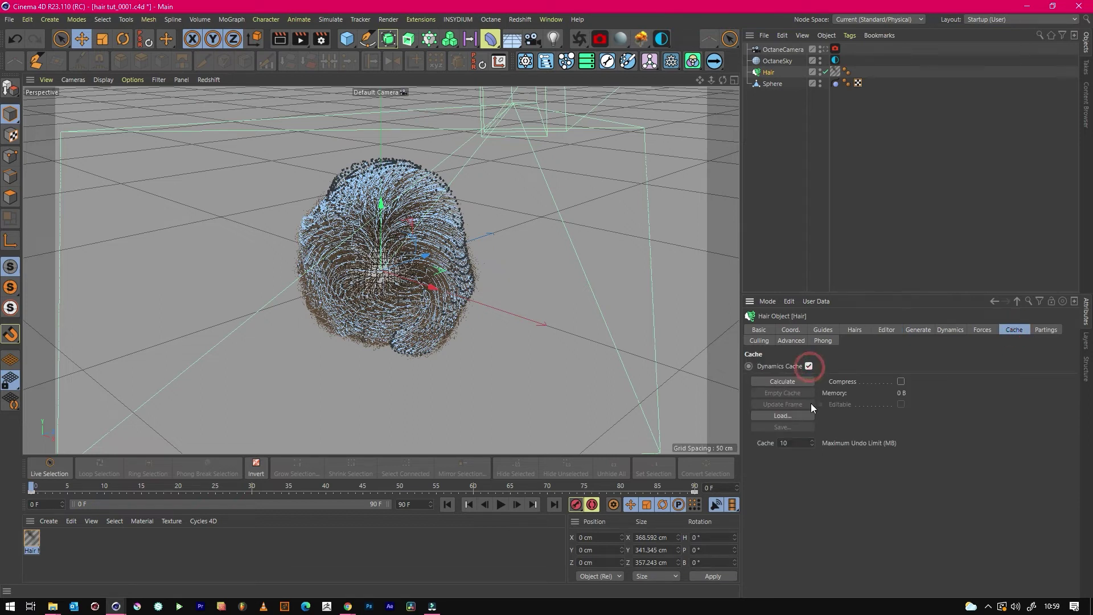
{"action": "left_click", "coordinate": [778, 382]}
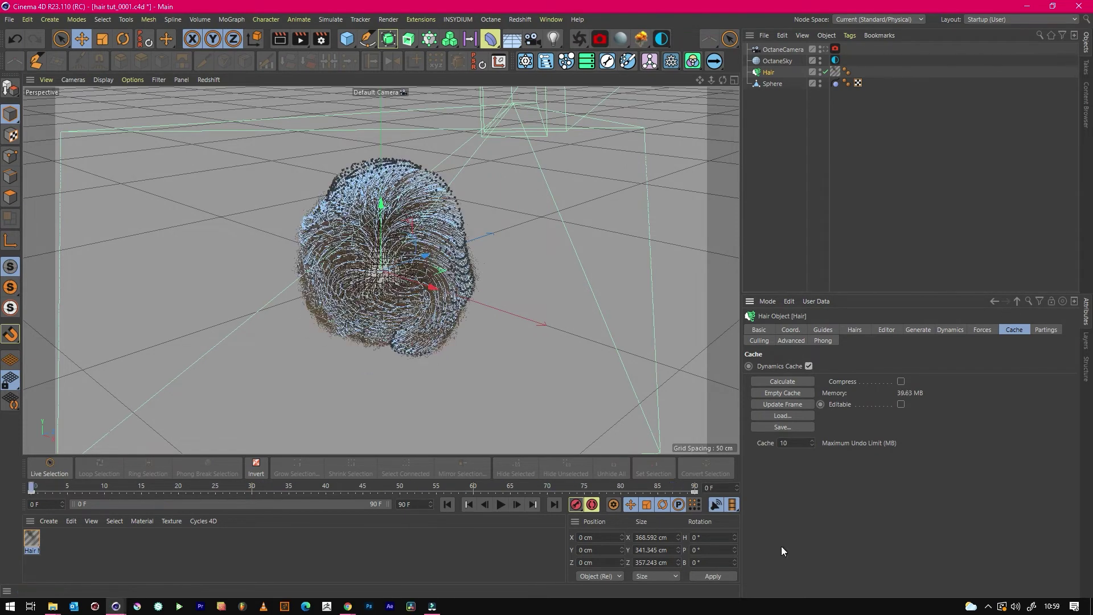
{"action": "left_click", "coordinate": [818, 230]}
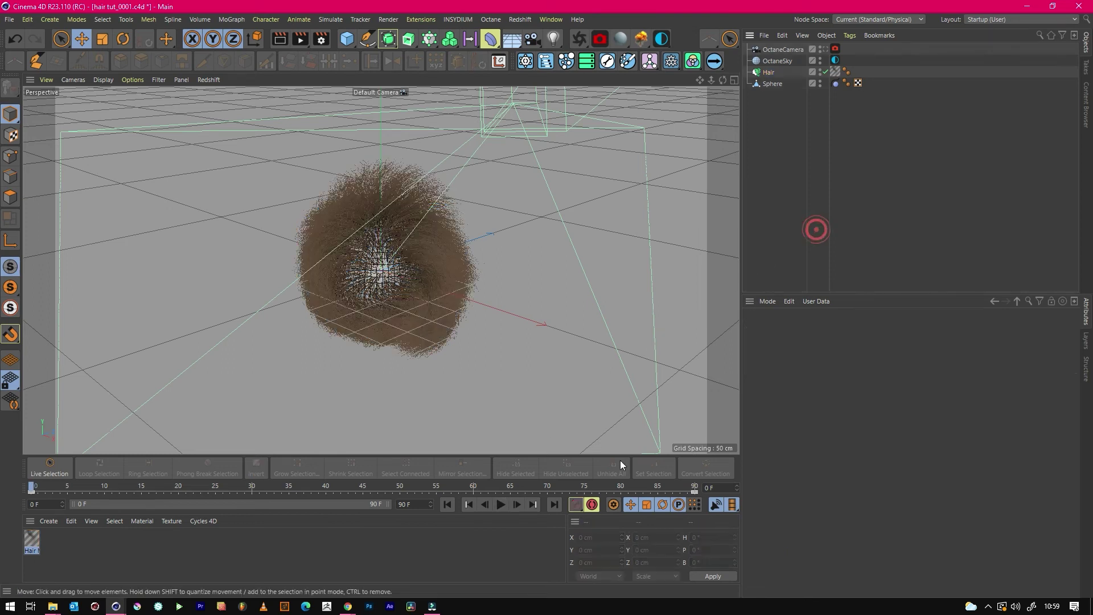
{"action": "left_click", "coordinate": [501, 505]}
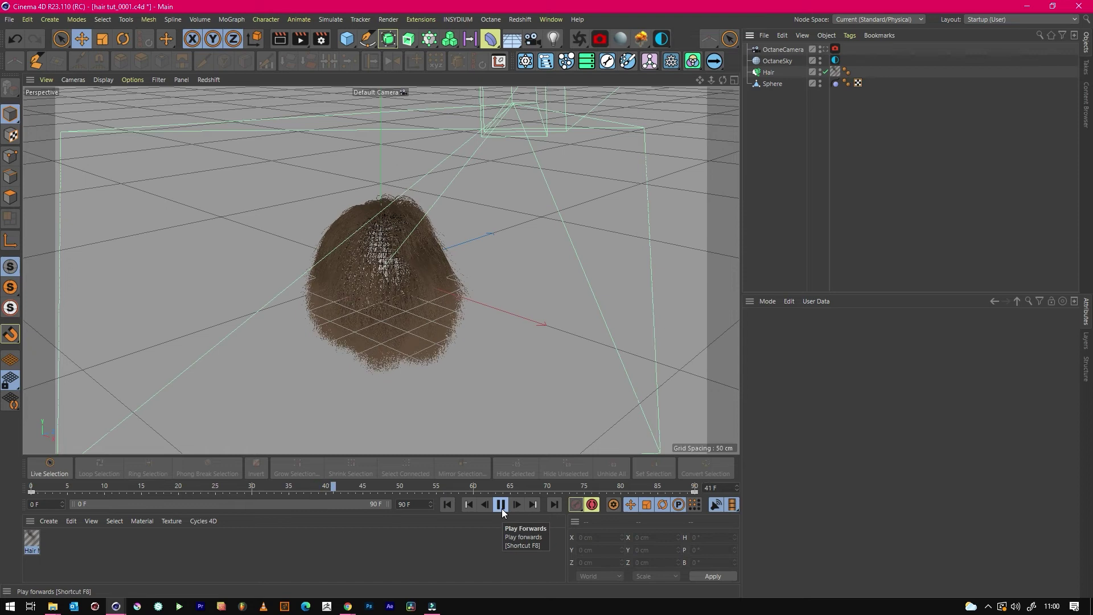
{"action": "left_click", "coordinate": [501, 506]}
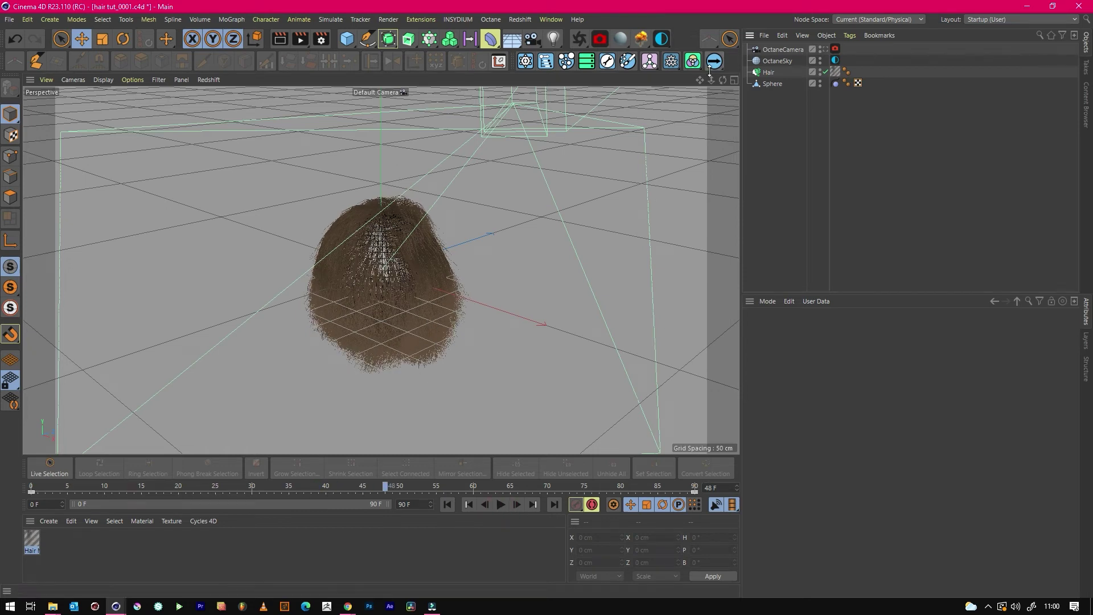
Set the Hair object's Editor Display to Guide Lines
{"action": "left_click", "coordinate": [763, 75]}
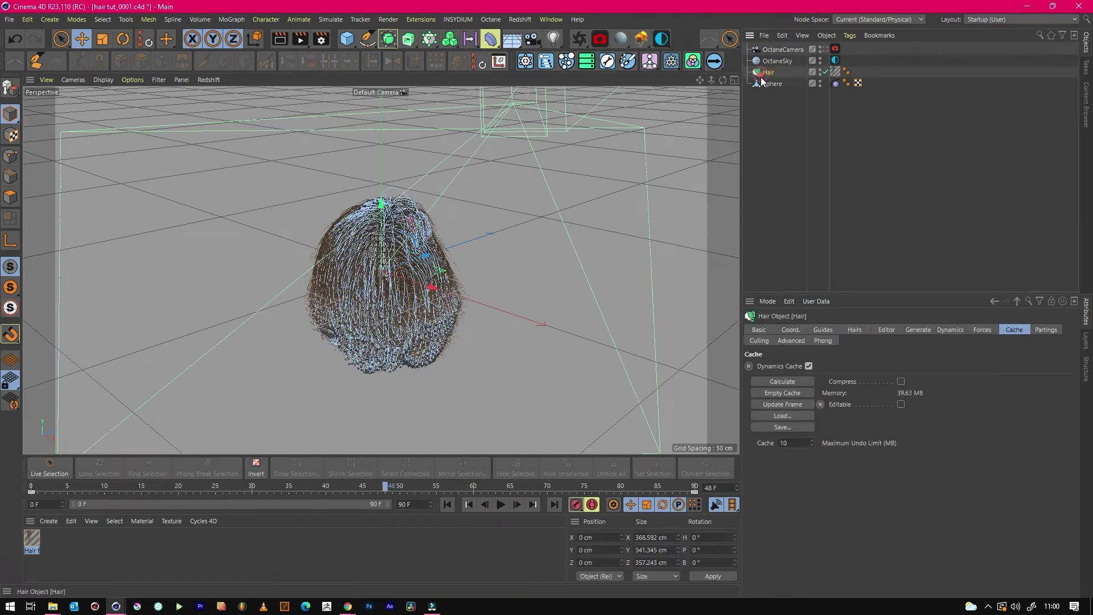
{"action": "left_click", "coordinate": [824, 331]}
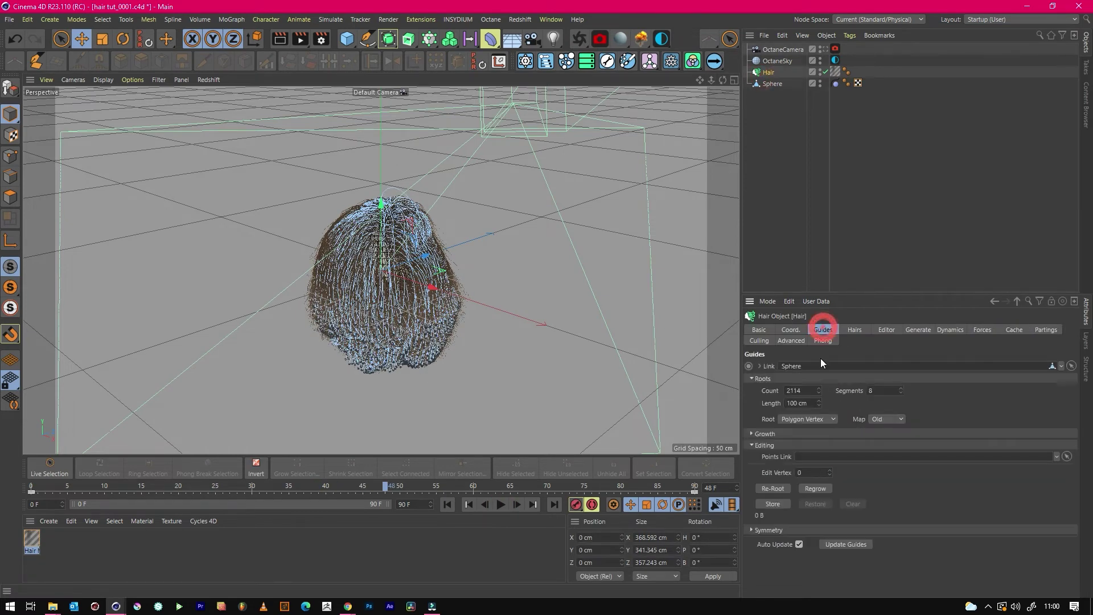
{"action": "left_click", "coordinate": [886, 330]}
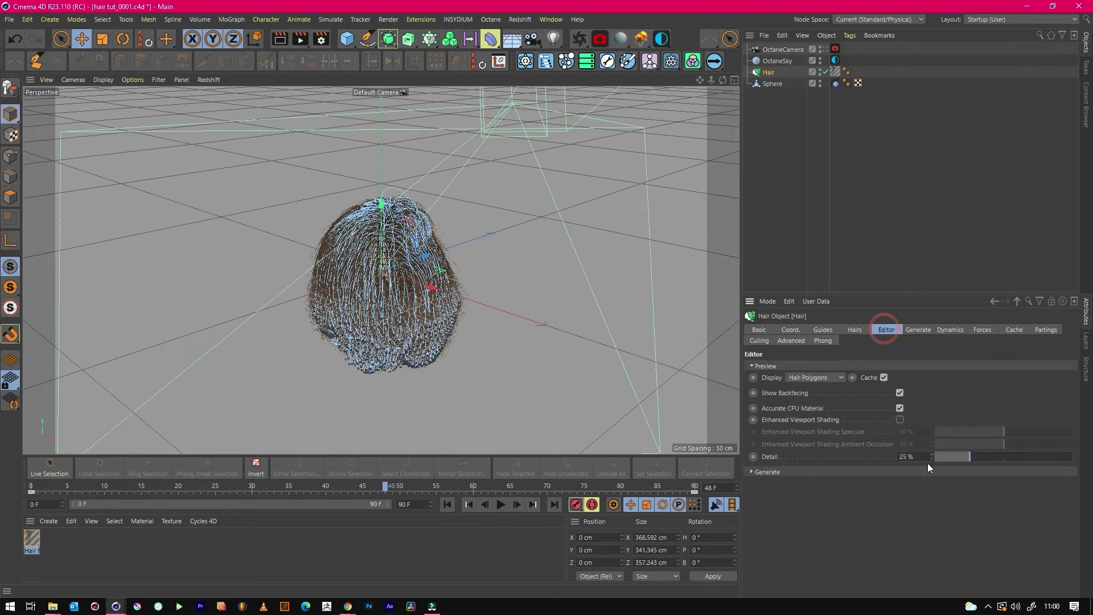
{"action": "left_click", "coordinate": [821, 378]}
{"action": "left_click", "coordinate": [815, 402]}
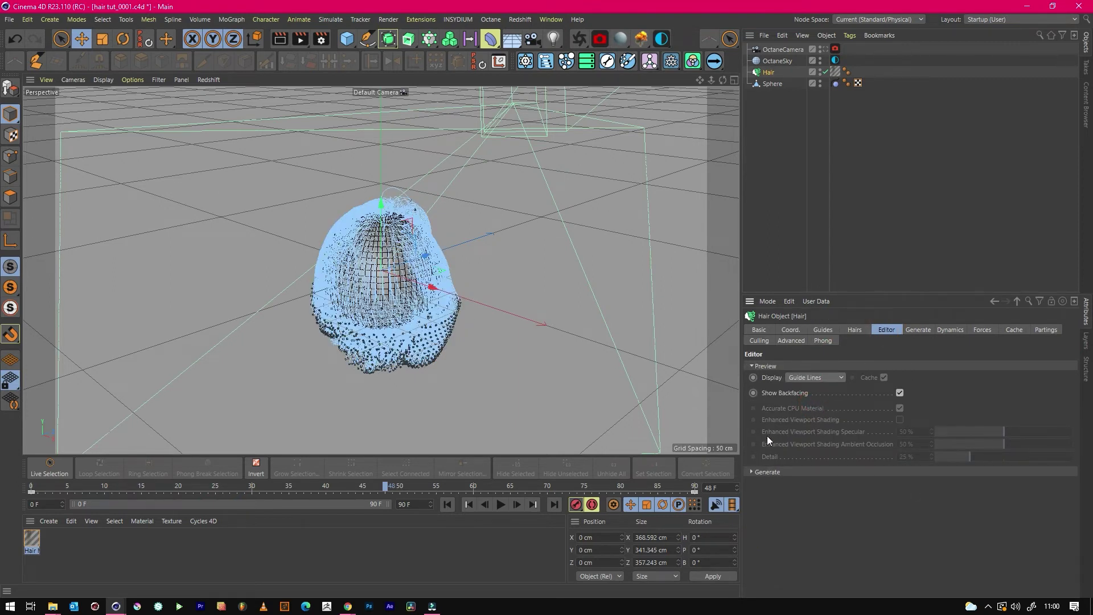
Replay the cached hair simulation from the start, stopping at frame 86
{"action": "left_click", "coordinate": [448, 504]}
{"action": "left_click", "coordinate": [501, 504]}
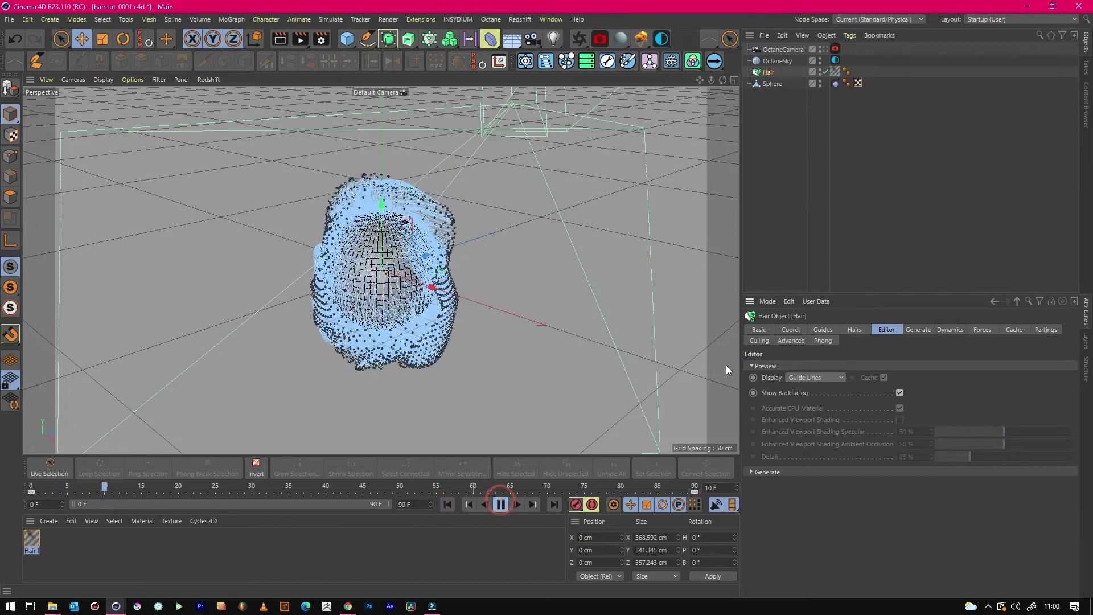
{"action": "left_click", "coordinate": [804, 230]}
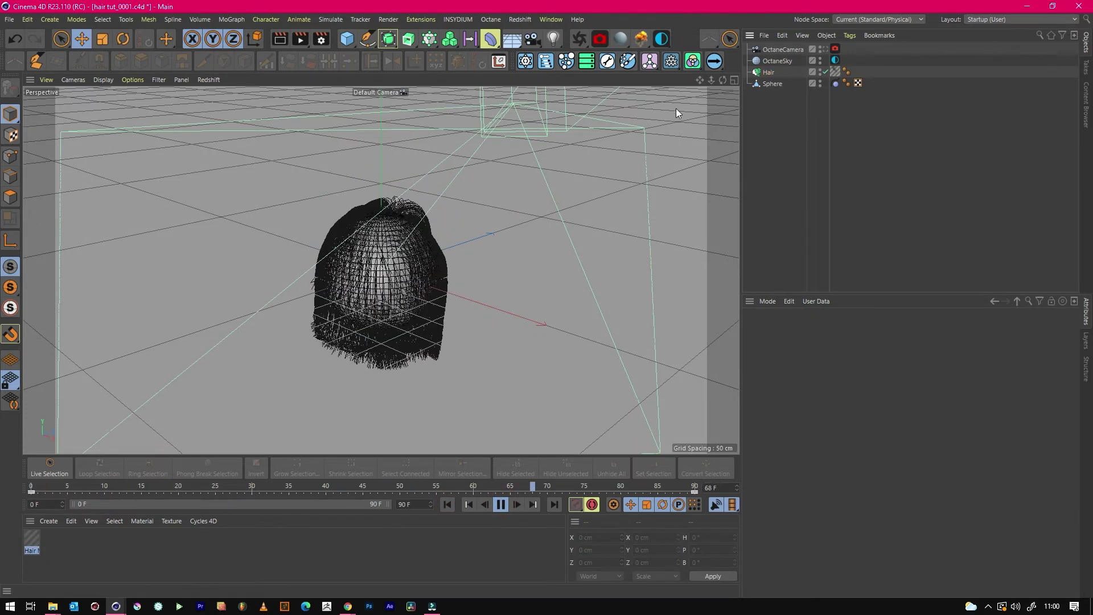
{"action": "left_click_drag", "start_coordinate": [713, 79], "coordinate": [723, 85]}
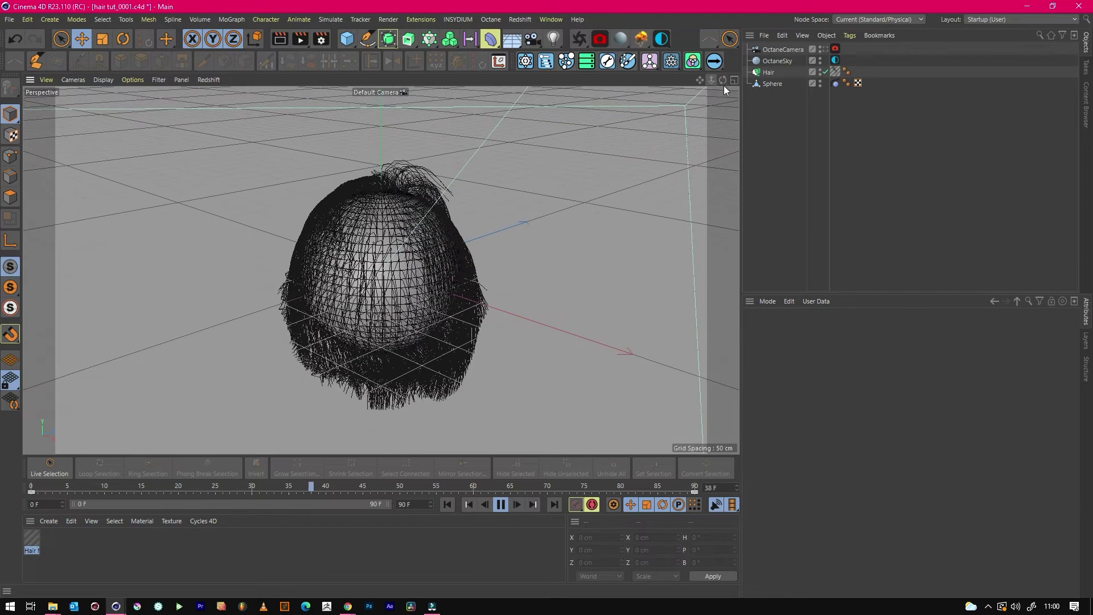
{"action": "key", "text": "ctrl+z"}
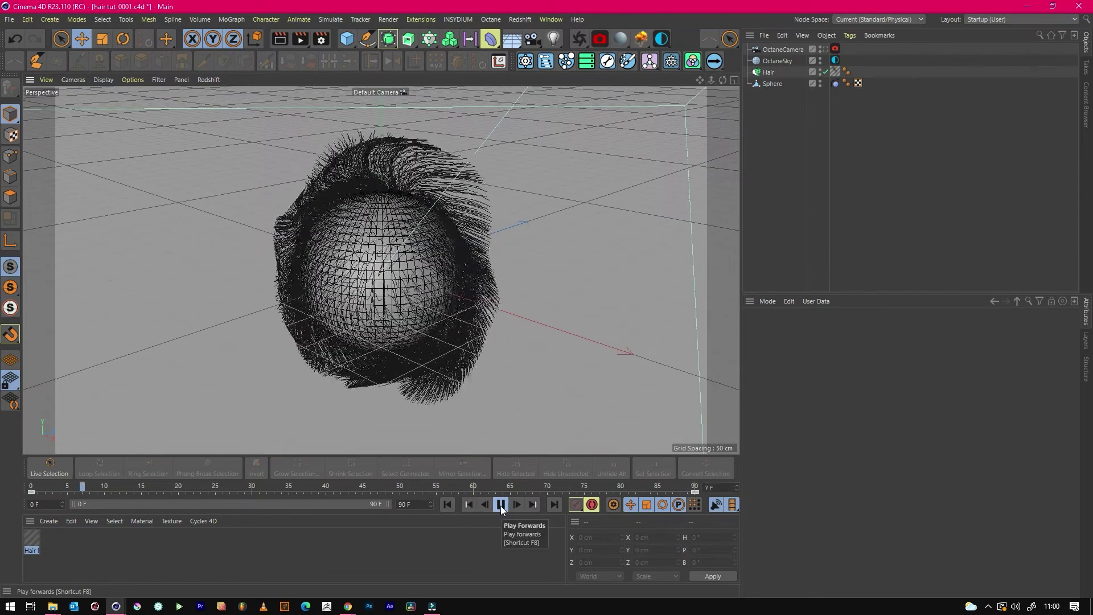
{"action": "left_click", "coordinate": [447, 505]}
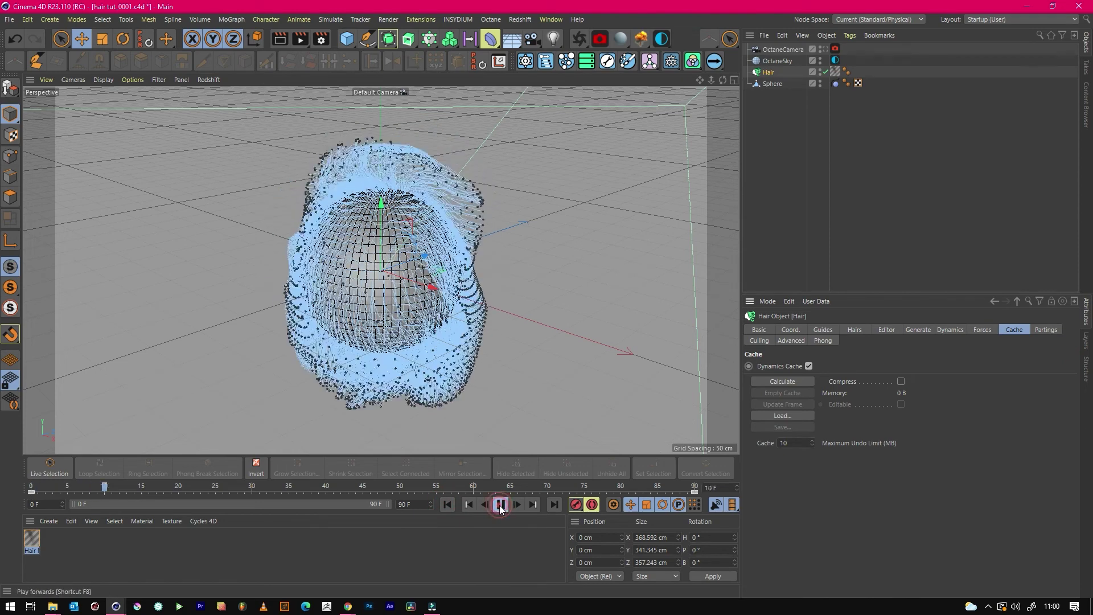
{"action": "left_click", "coordinate": [447, 505]}
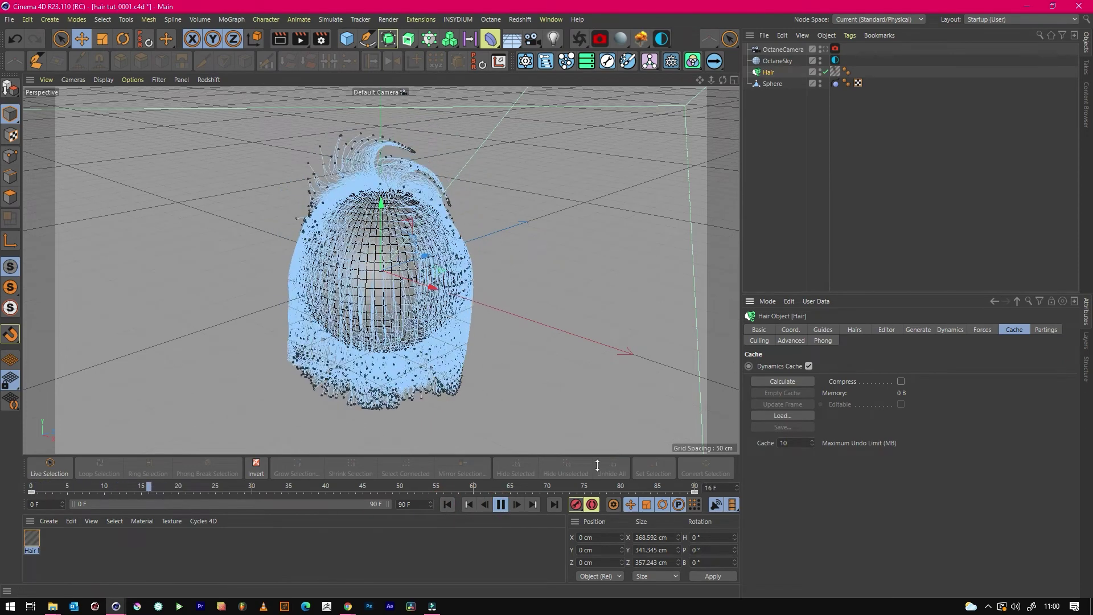
{"action": "left_click", "coordinate": [501, 506]}
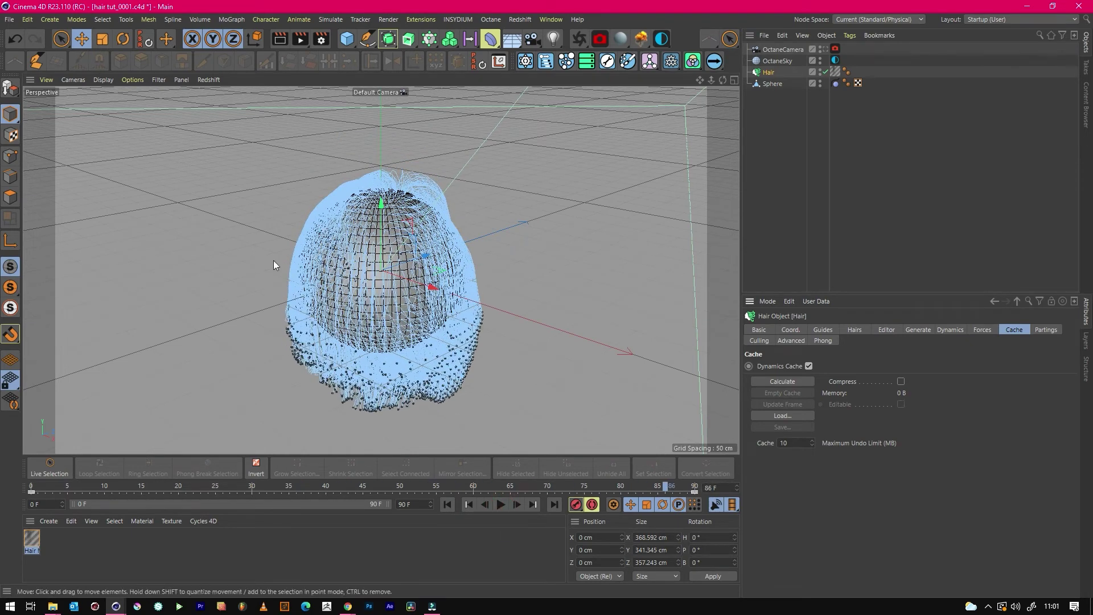
{"action": "left_click_drag", "start_coordinate": [723, 81], "coordinate": [737, 100]}
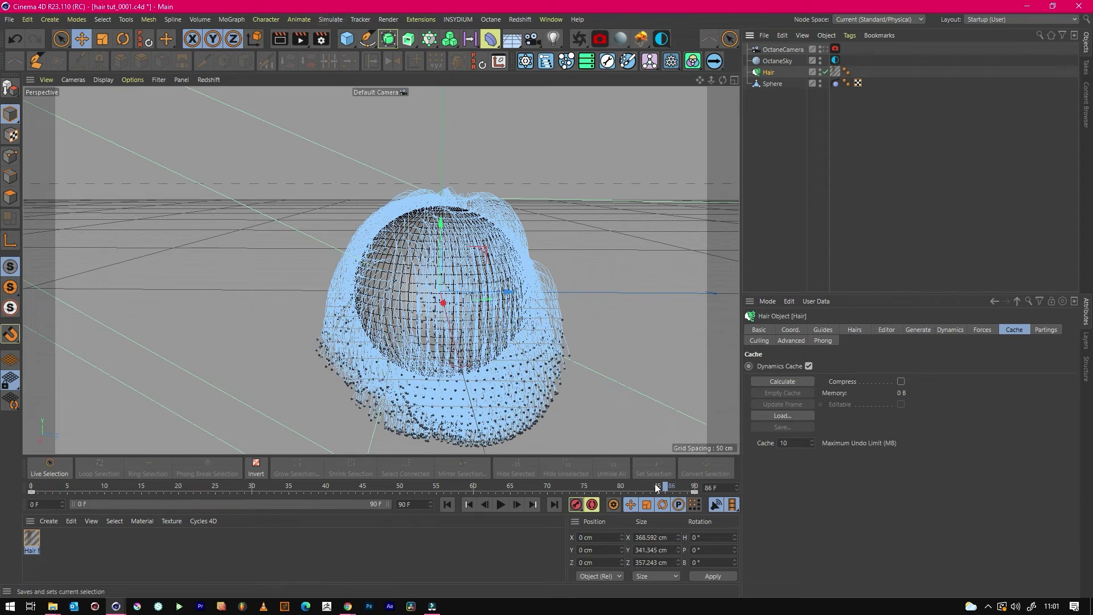
Set the hair's current shape as its initial state from the Simulate menu
{"action": "left_click", "coordinate": [330, 20]}
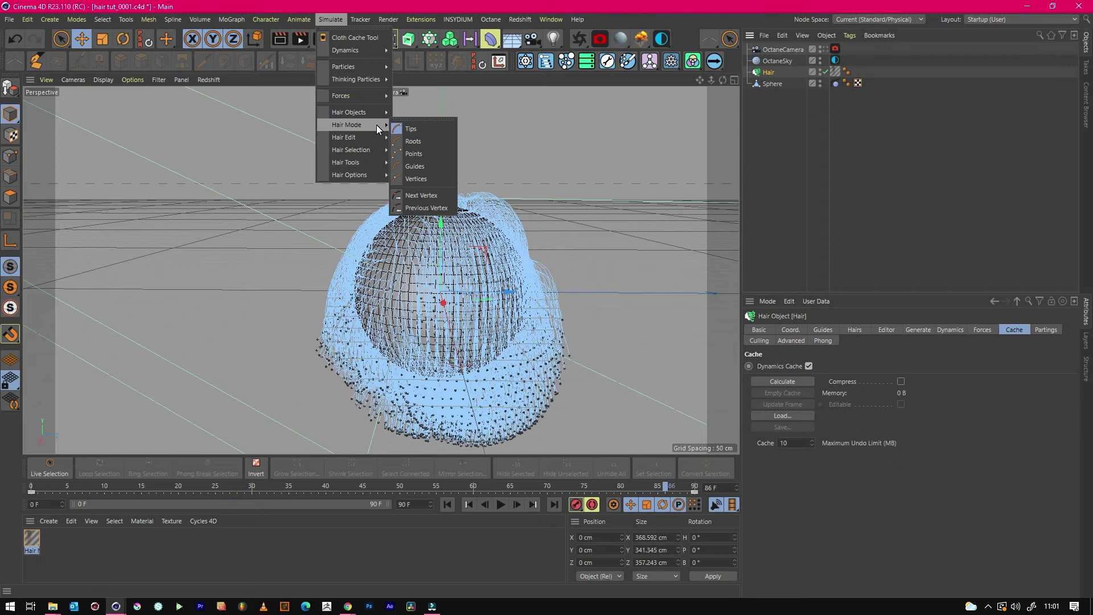
{"action": "mouse_move", "coordinate": [361, 138]}
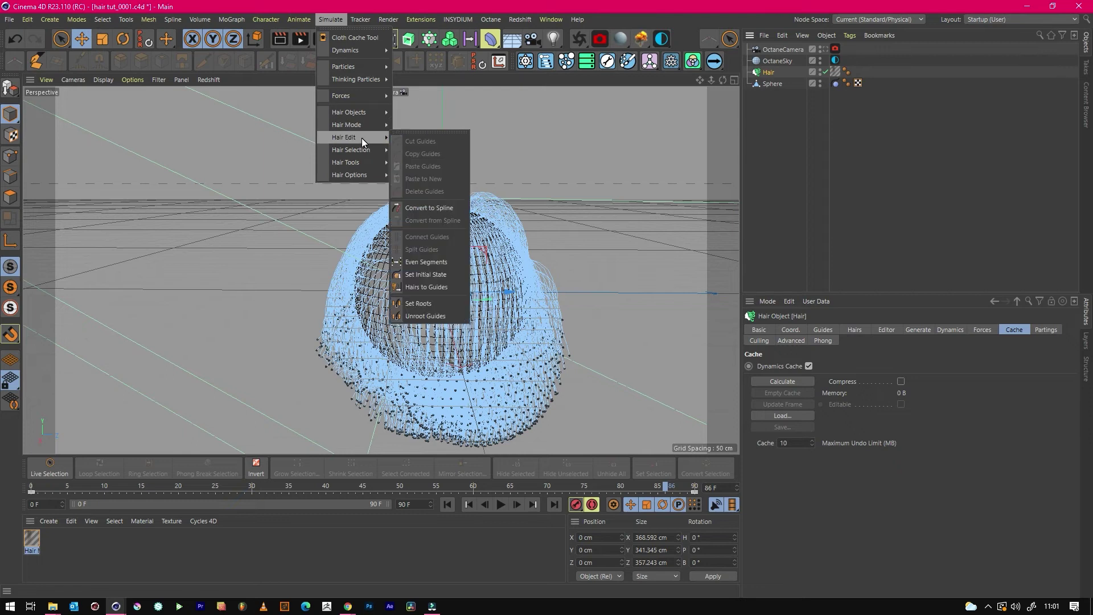
{"action": "left_click", "coordinate": [434, 275]}
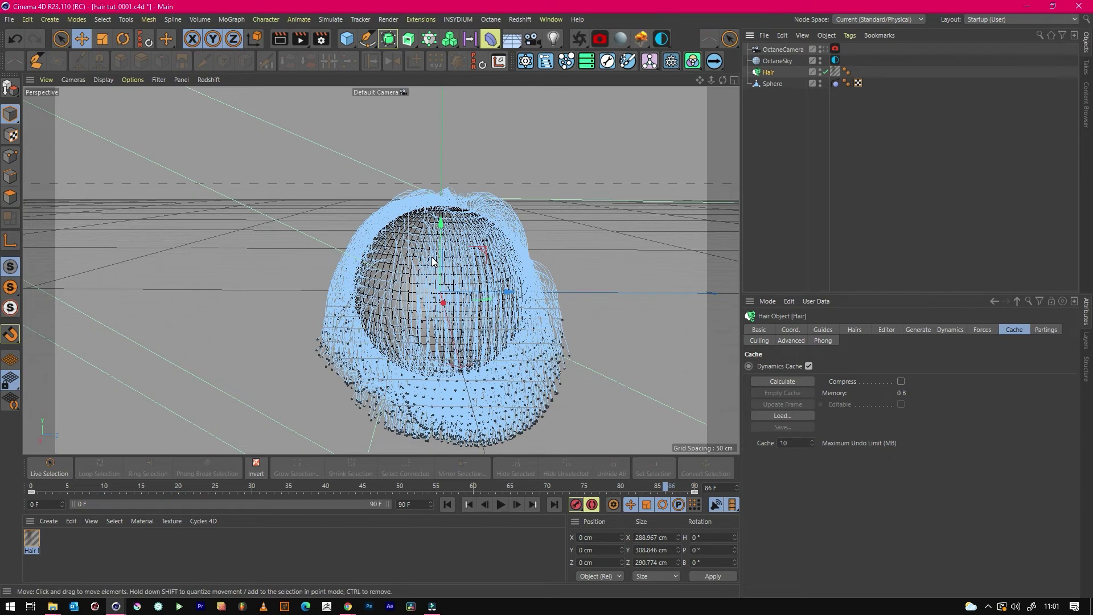
Replay the simulation from the first frame, pausing to orbit around the hairy sphere
{"action": "left_click", "coordinate": [449, 503]}
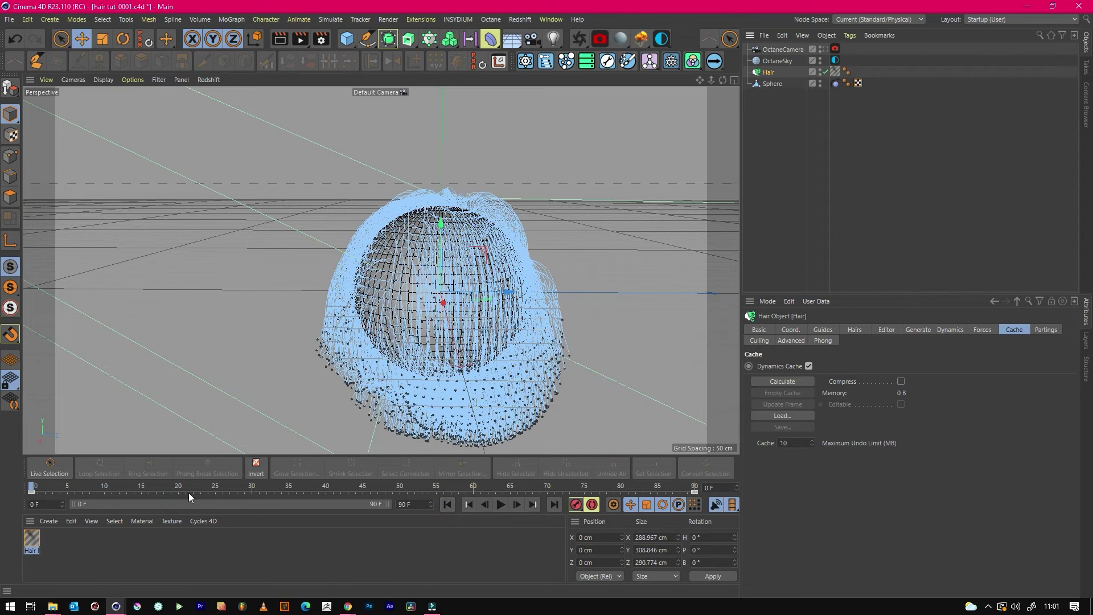
{"action": "left_click", "coordinate": [501, 504]}
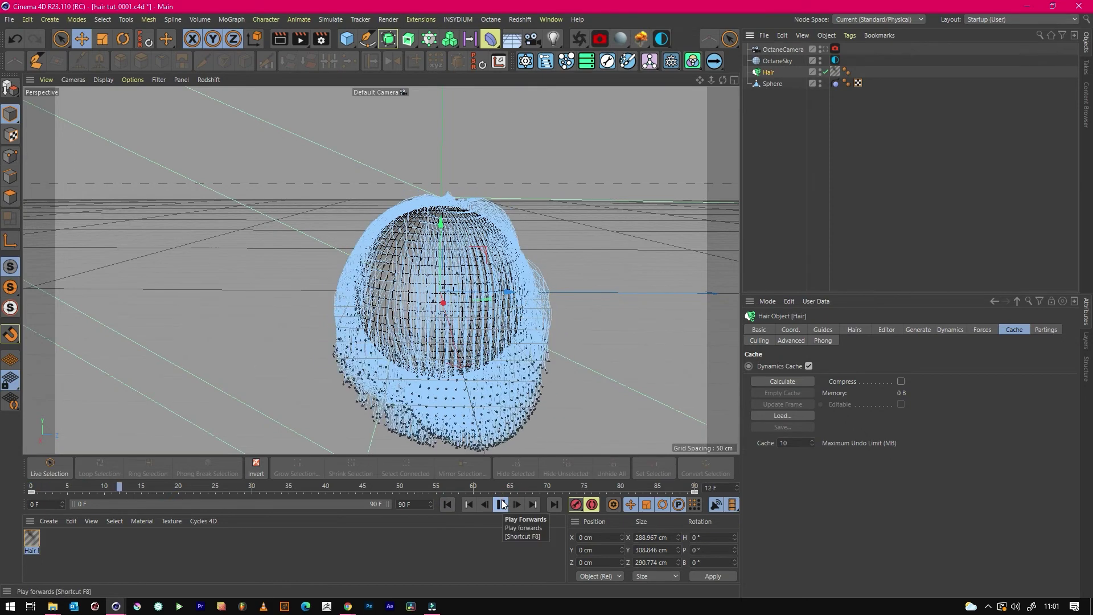
{"action": "left_click", "coordinate": [447, 504]}
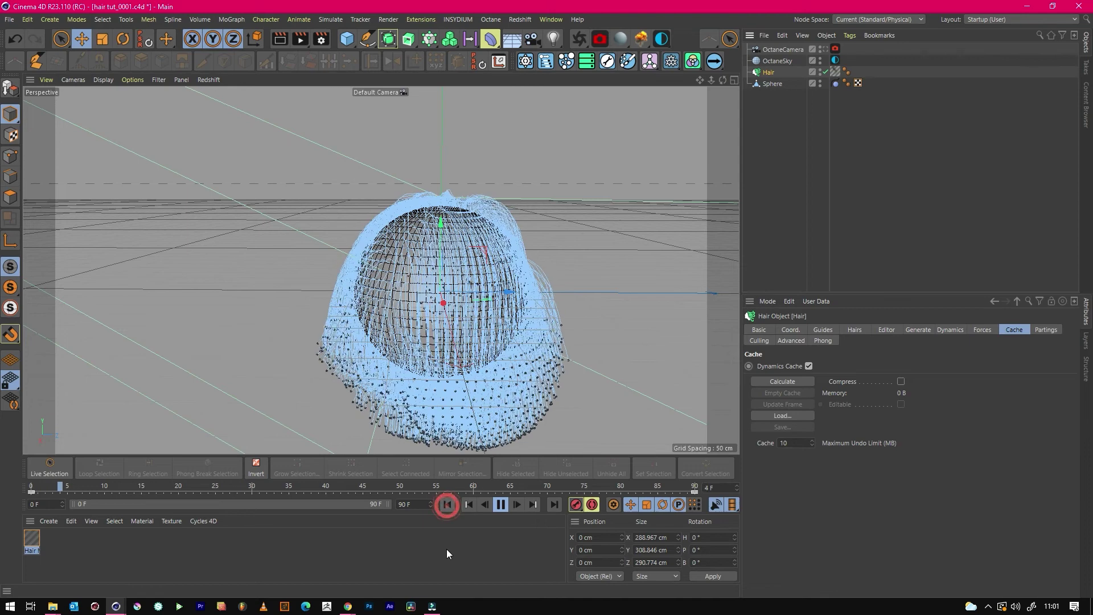
{"action": "left_click", "coordinate": [501, 504]}
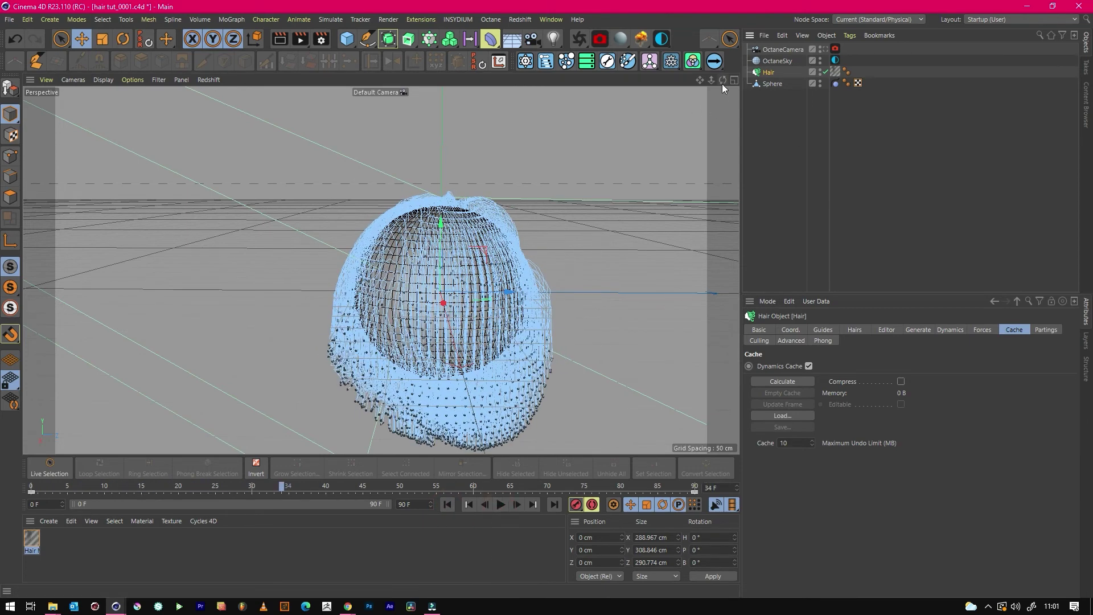
{"action": "left_click_drag", "start_coordinate": [722, 84], "coordinate": [594, 165]}
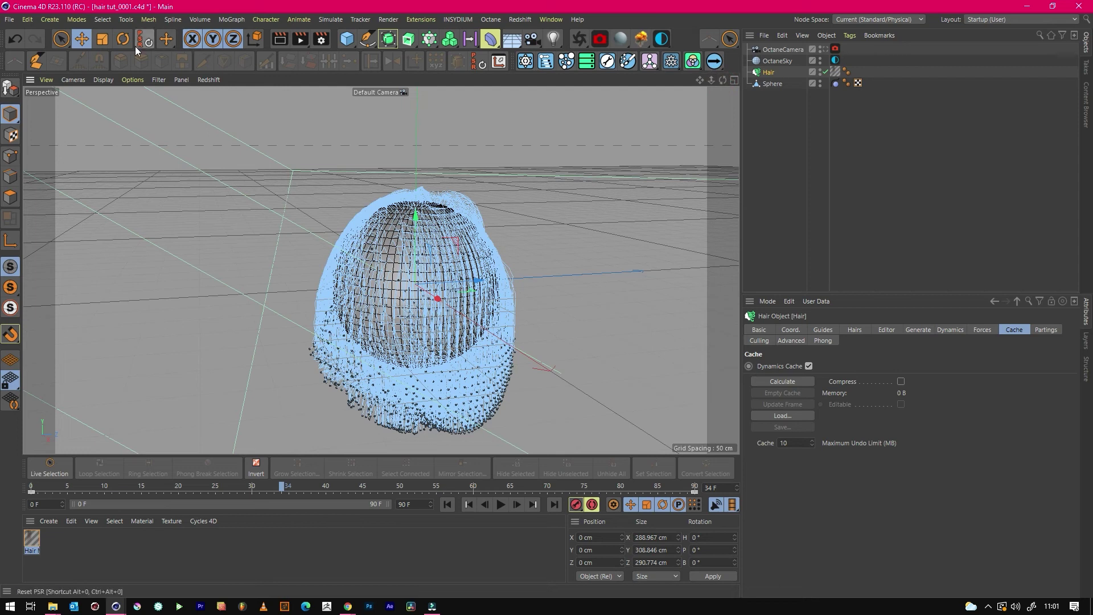
Tear off the Hair Tools palette and brush the lower strands in Kink mode
{"action": "left_click", "coordinate": [335, 19]}
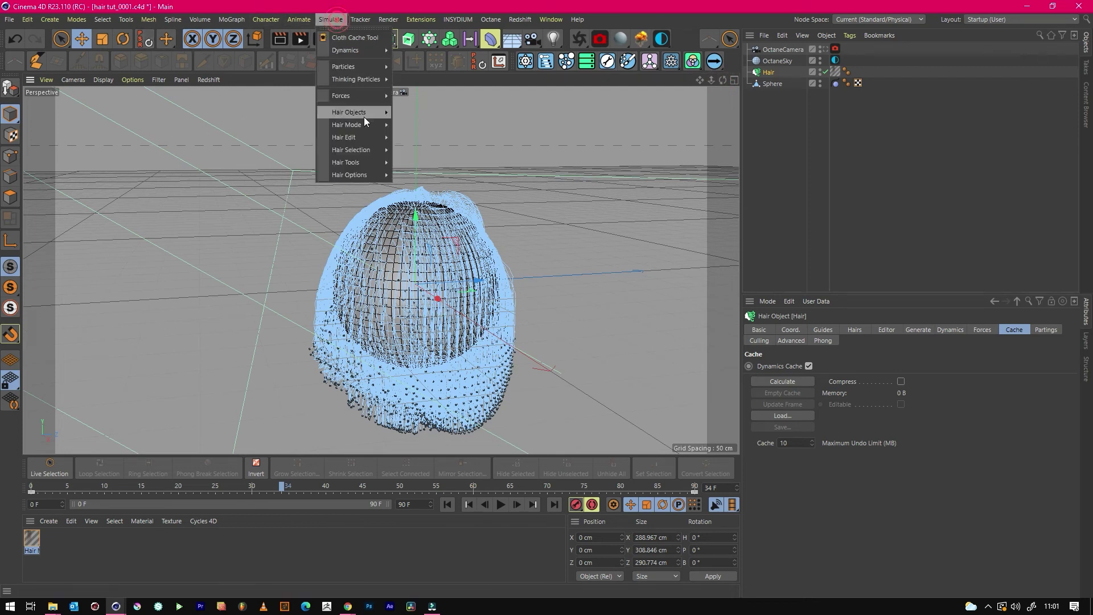
{"action": "left_click", "coordinate": [409, 159]}
{"action": "left_click_drag", "start_coordinate": [407, 146], "coordinate": [614, 141]}
{"action": "left_click", "coordinate": [614, 199]}
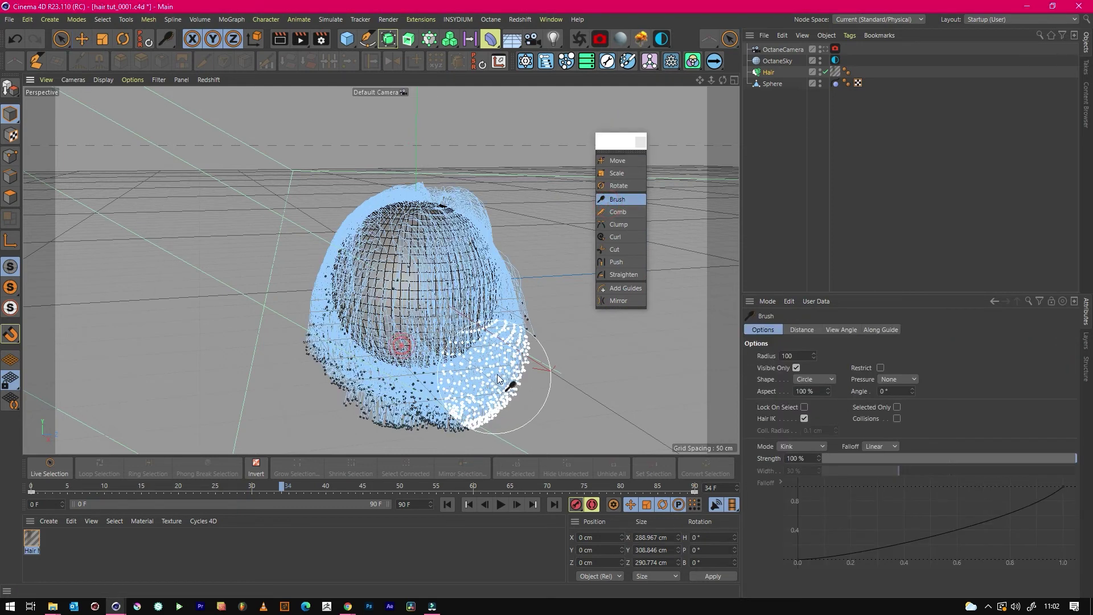
{"action": "left_click_drag", "start_coordinate": [426, 397], "coordinate": [432, 359]}
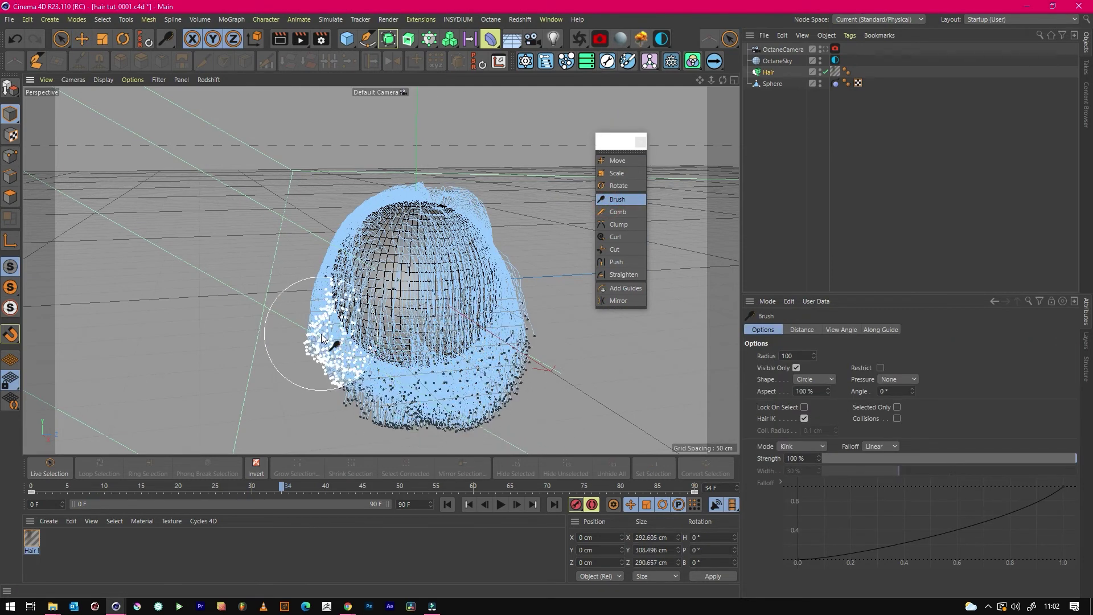
{"action": "left_click_drag", "start_coordinate": [719, 81], "coordinate": [698, 81]}
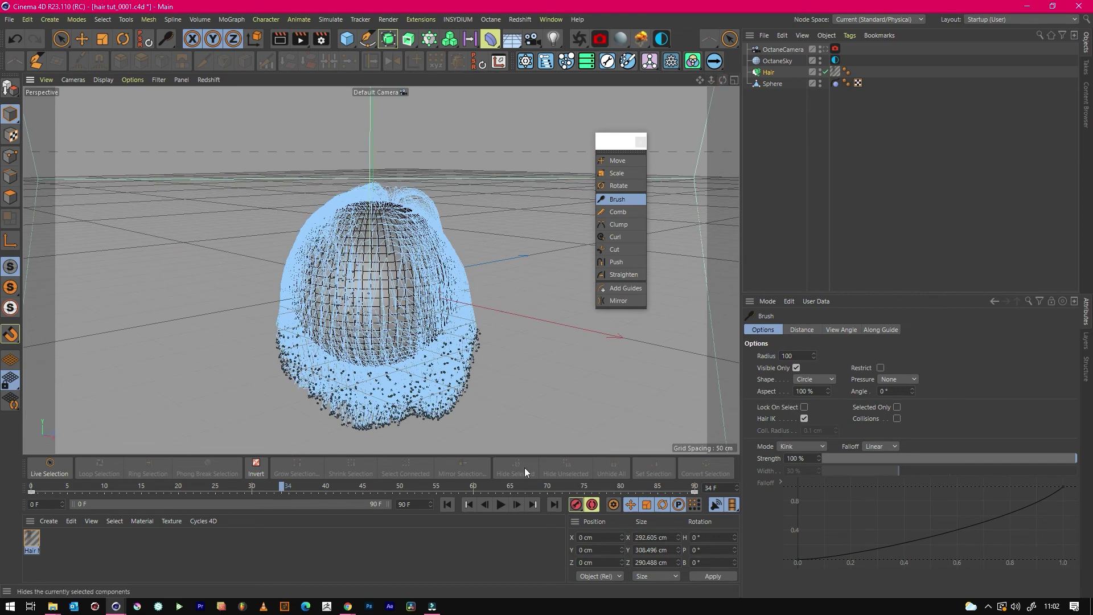
{"action": "left_click", "coordinate": [446, 504]}
{"action": "left_click_drag", "start_coordinate": [463, 366], "coordinate": [454, 317]}
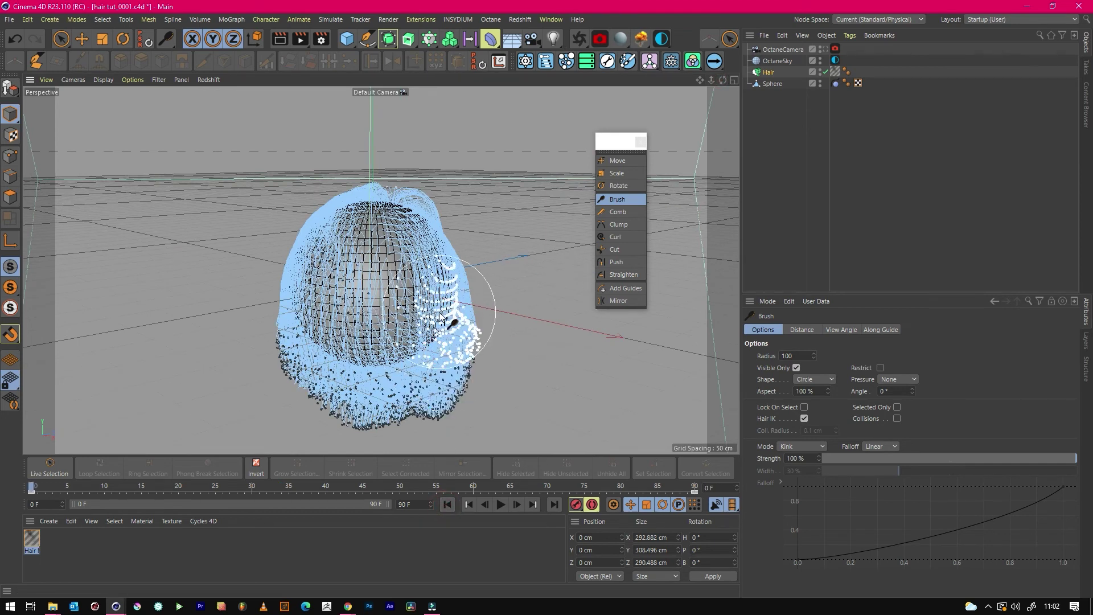
Switch the brush to Move mode, push strands outward, and reopen Octane's Live Viewer
{"action": "left_click", "coordinate": [794, 446]}
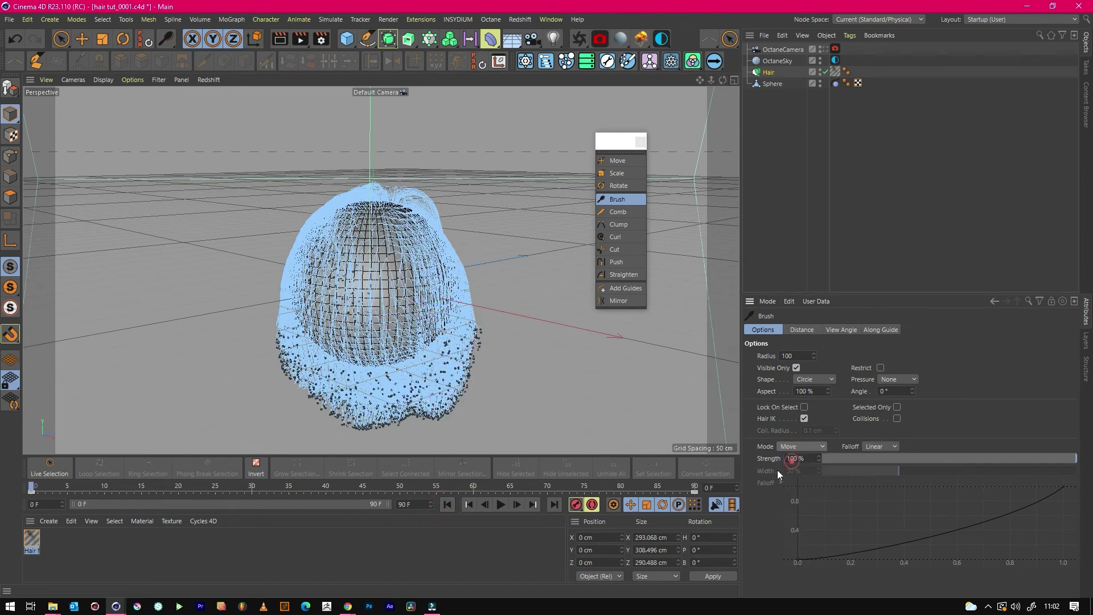
{"action": "left_click", "coordinate": [789, 474]}
{"action": "mouse_move", "coordinate": [505, 387]}
{"action": "left_mouse_down"}
{"action": "mouse_move", "coordinate": [437, 320]}
{"action": "mouse_move", "coordinate": [324, 390]}
{"action": "mouse_move", "coordinate": [471, 274]}
{"action": "mouse_move", "coordinate": [441, 315]}
{"action": "mouse_move", "coordinate": [353, 365]}
{"action": "mouse_move", "coordinate": [501, 396]}
{"action": "left_mouse_up"}
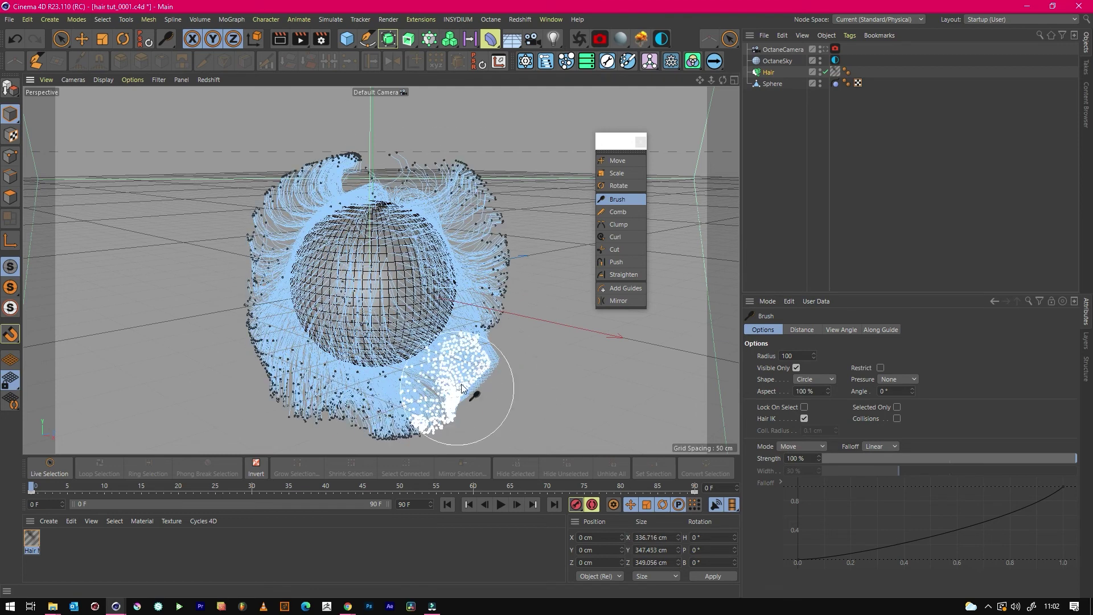
{"action": "left_click", "coordinate": [491, 19]}
{"action": "left_click", "coordinate": [506, 31]}
Restart the Octane render beside the viewport and trim top and left strands with Cut
{"action": "left_click", "coordinate": [254, 117]}
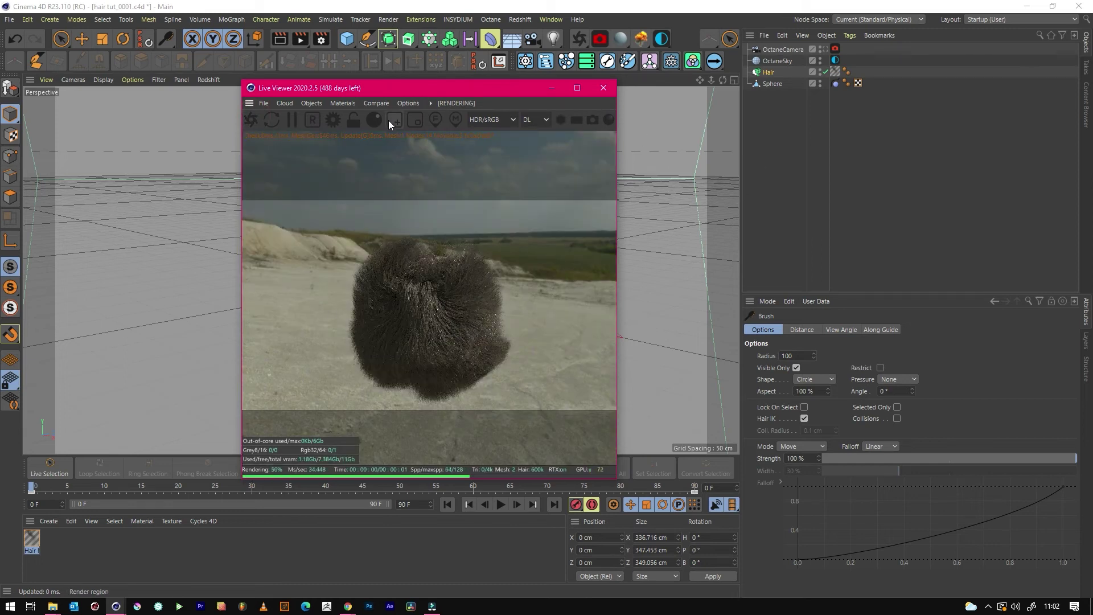
{"action": "left_click_drag", "start_coordinate": [381, 90], "coordinate": [677, 86]}
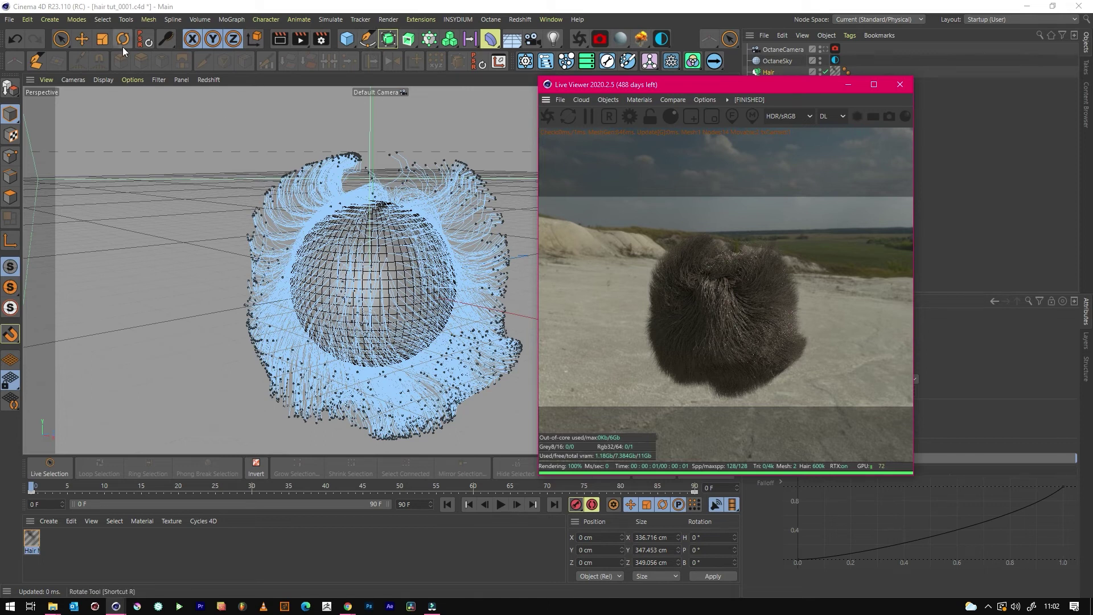
{"action": "mouse_move", "coordinate": [166, 39]}
{"action": "left_mouse_down"}
{"action": "mouse_move", "coordinate": [182, 55]}
{"action": "mouse_move", "coordinate": [189, 96]}
{"action": "left_mouse_up"}
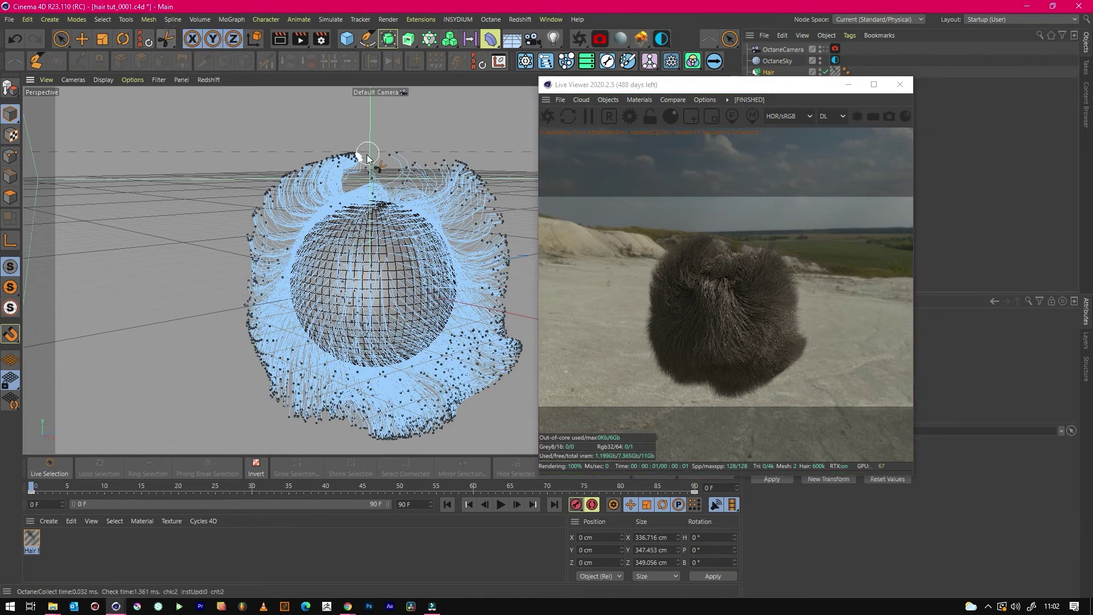
{"action": "left_click_drag", "start_coordinate": [359, 166], "coordinate": [361, 205]}
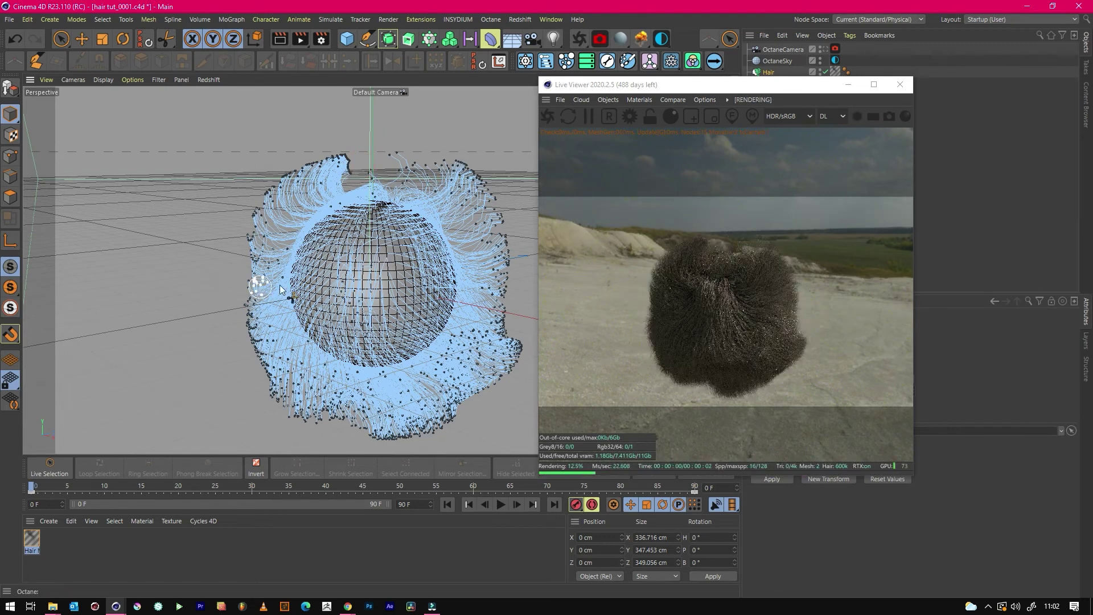
{"action": "mouse_move", "coordinate": [387, 153]}
{"action": "left_mouse_down"}
{"action": "mouse_move", "coordinate": [251, 217]}
{"action": "mouse_move", "coordinate": [205, 254]}
{"action": "mouse_move", "coordinate": [387, 170]}
{"action": "left_mouse_up"}
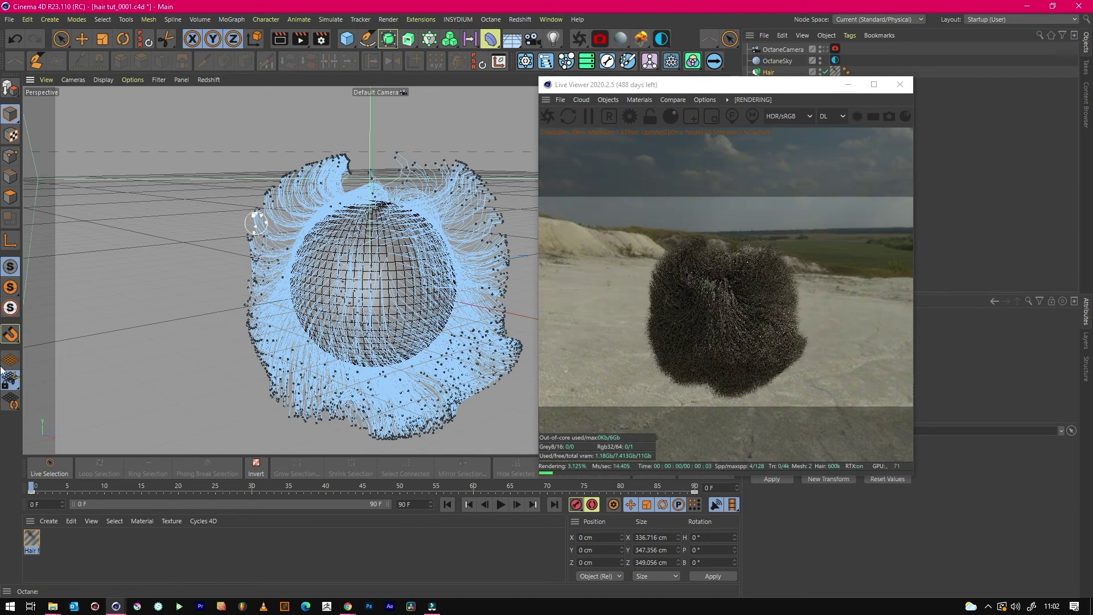
Enable Hair Mat's Scale channel with 80% variation, then minimize the Material Editor
{"action": "double_click", "coordinate": [33, 538]}
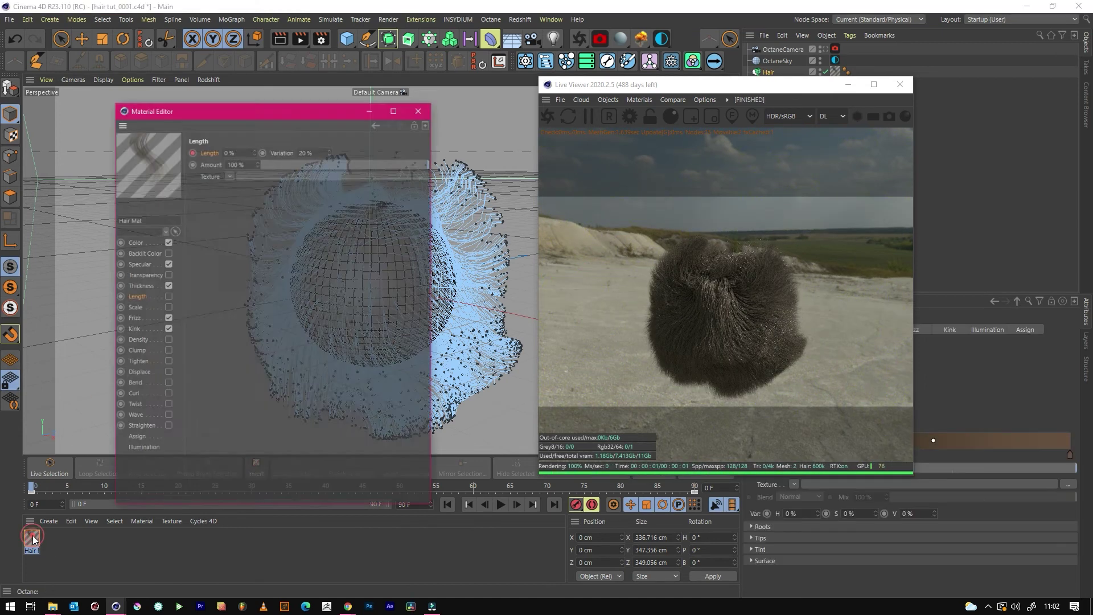
{"action": "left_click", "coordinate": [138, 285]}
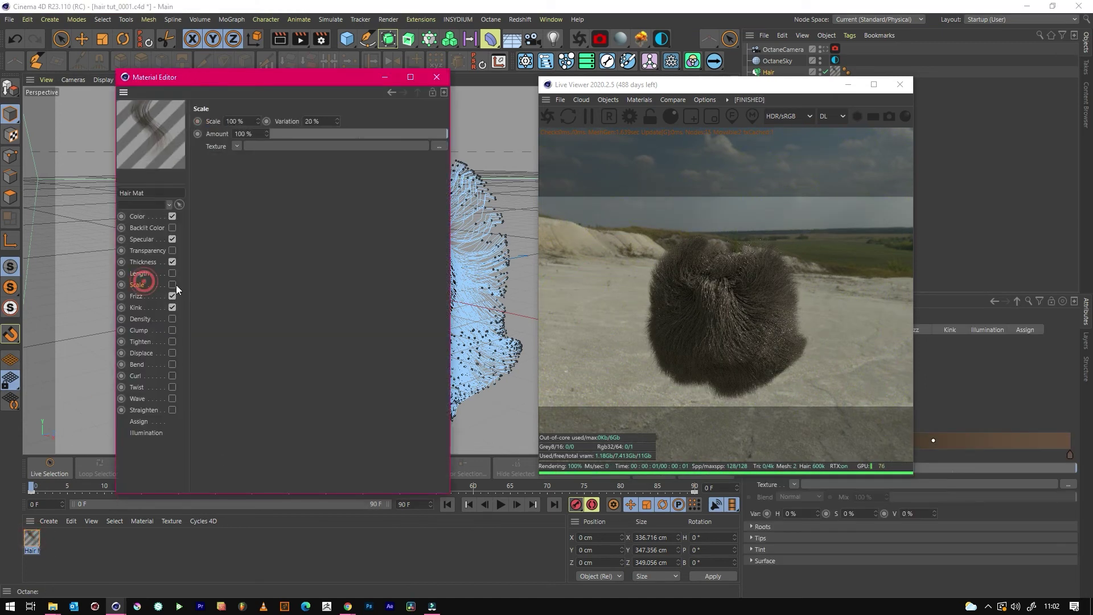
{"action": "left_click", "coordinate": [172, 284]}
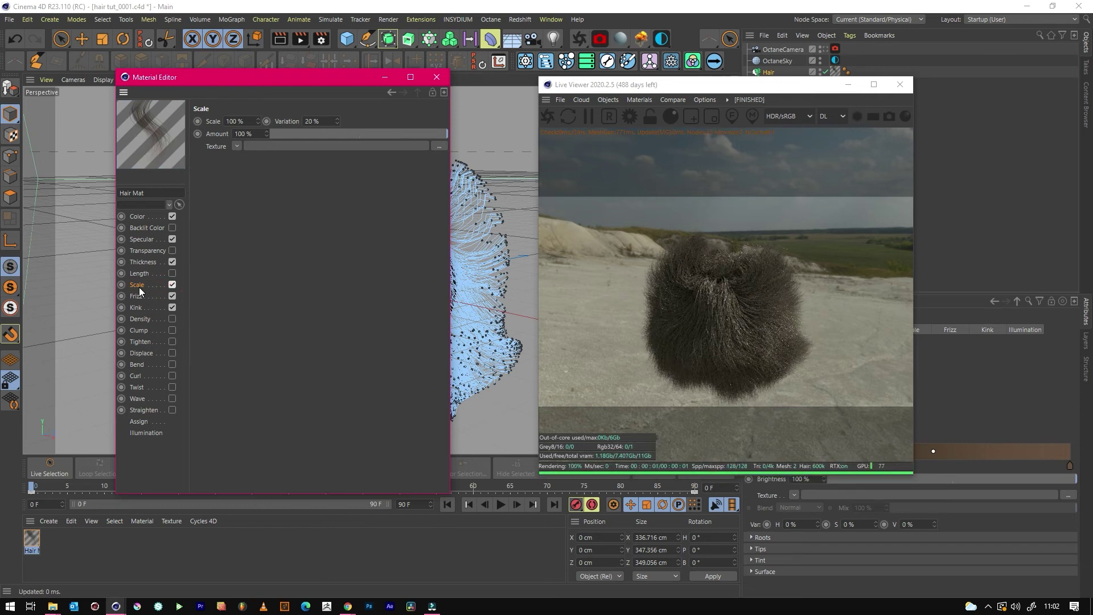
{"action": "double_click", "coordinate": [328, 120]}
{"action": "type", "text": "80"}
{"action": "key", "text": "Return"}
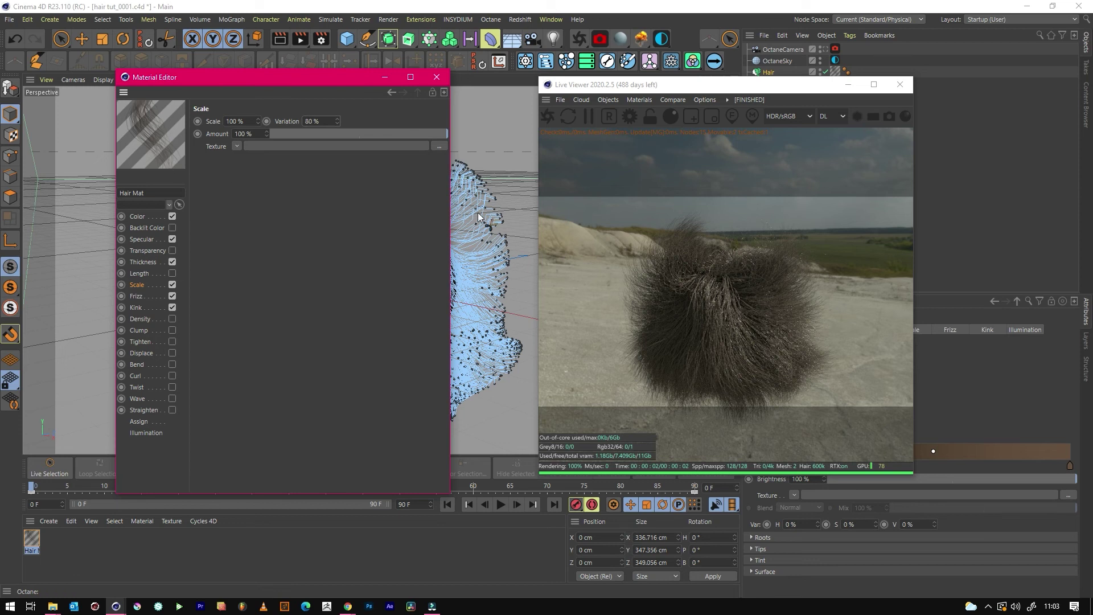
{"action": "left_click", "coordinate": [387, 77]}
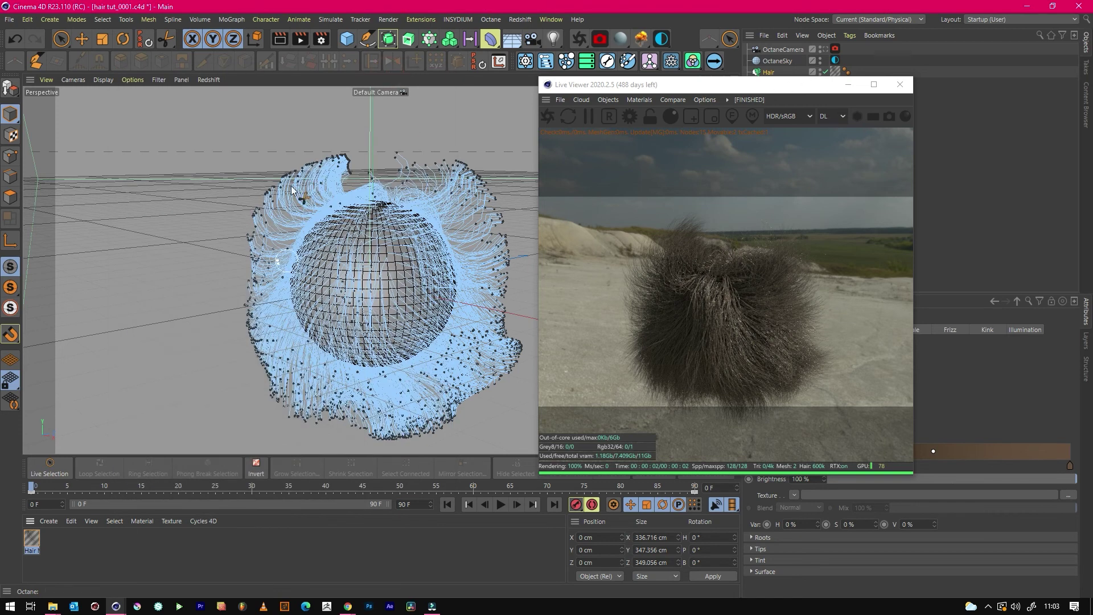
Enable Hair Mat's Length channel at 80% variation, moving the render view and editor aside
{"action": "left_click_drag", "start_coordinate": [787, 85], "coordinate": [408, 90]}
{"action": "left_click_drag", "start_coordinate": [722, 80], "coordinate": [721, 80]}
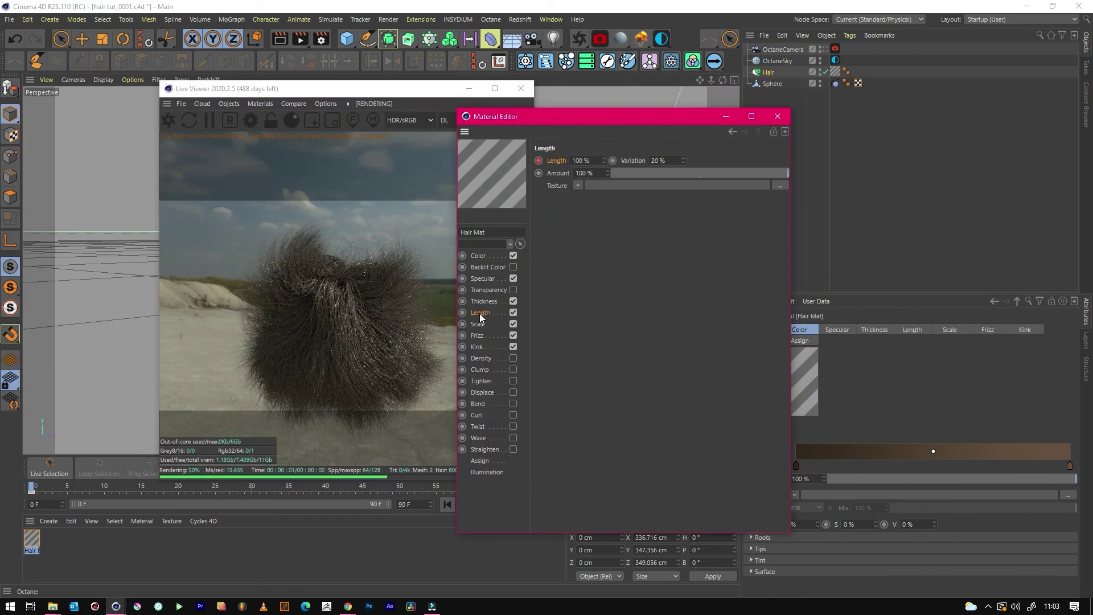
{"action": "left_click", "coordinate": [480, 313]}
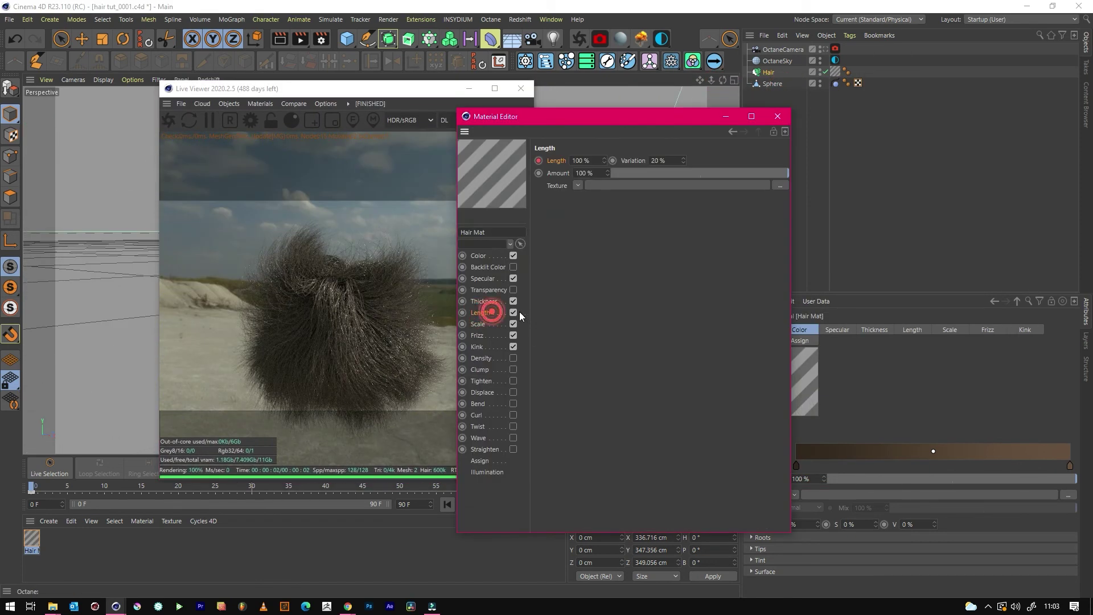
{"action": "left_click", "coordinate": [668, 161]}
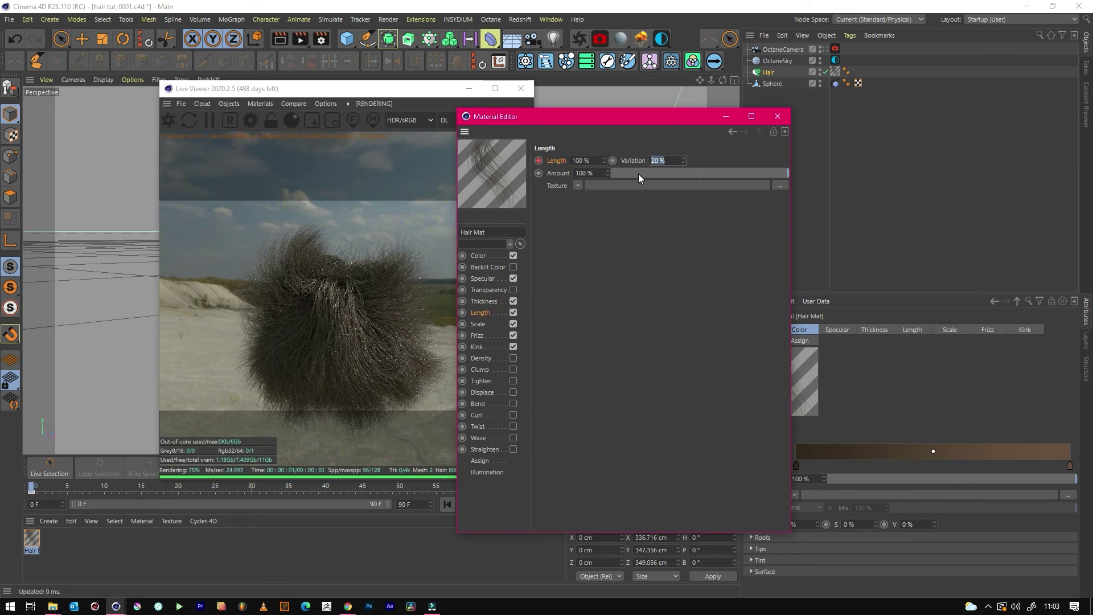
{"action": "type", "text": "80"}
{"action": "key", "text": "Return"}
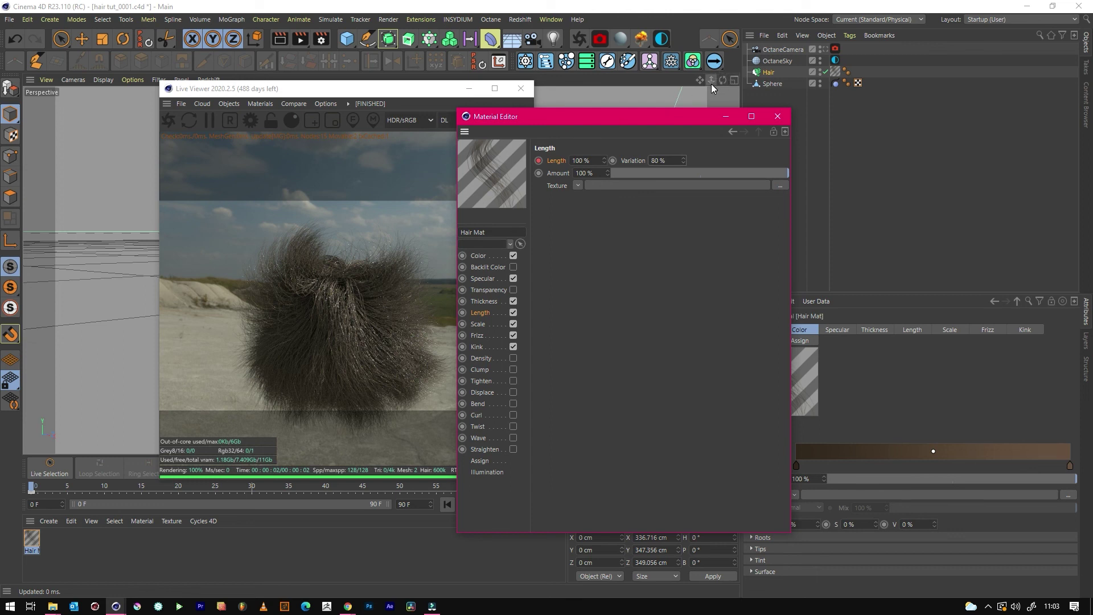
{"action": "left_click_drag", "start_coordinate": [576, 115], "coordinate": [713, 129]}
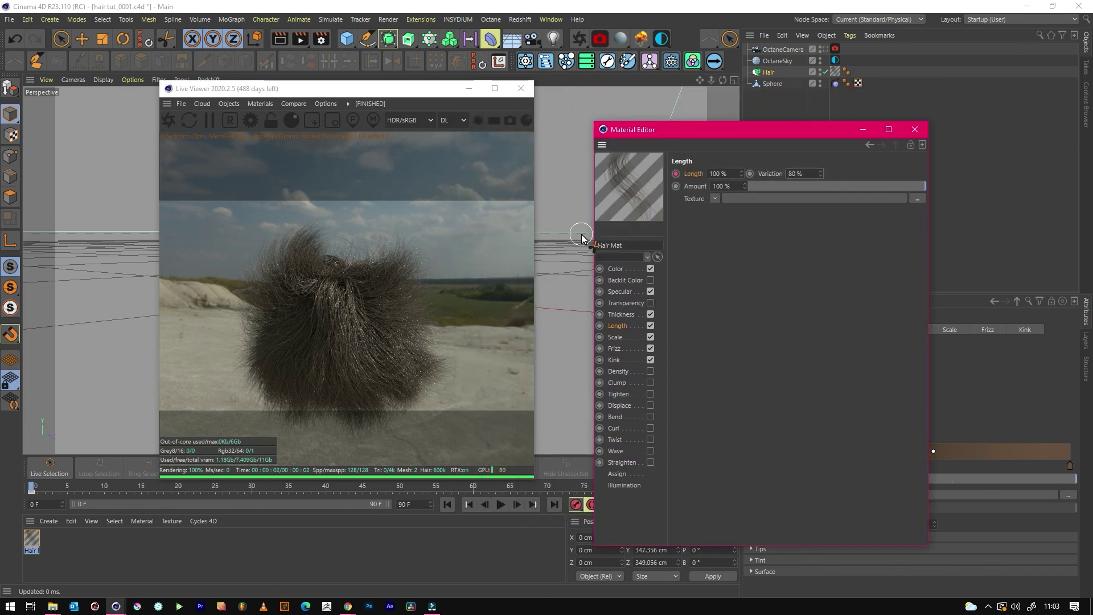